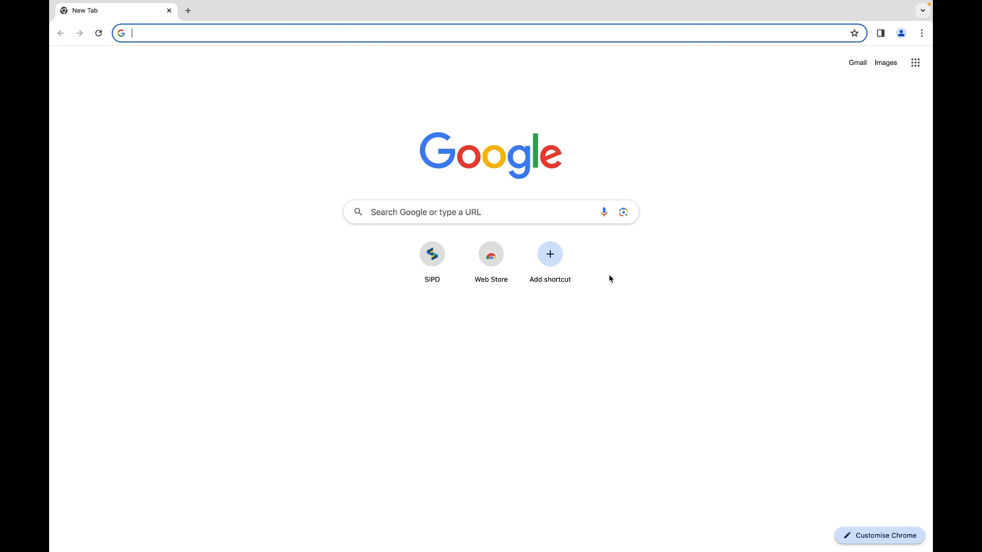
- Open the SIPD login page and set the province to Provinsi Nusa Tenggara Timur and the regency to Kab. Nagekeo
click(430, 255)
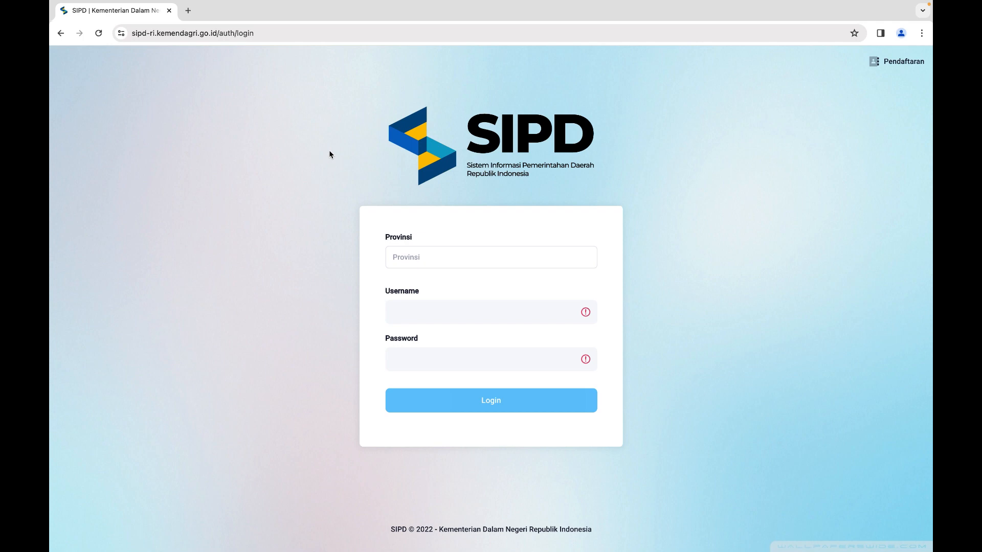
click(404, 253)
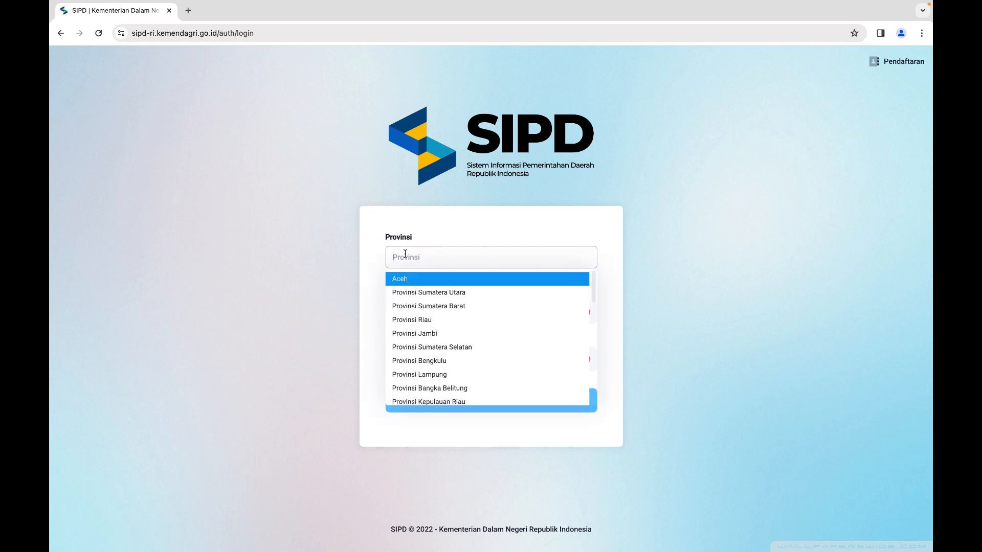
click(423, 295)
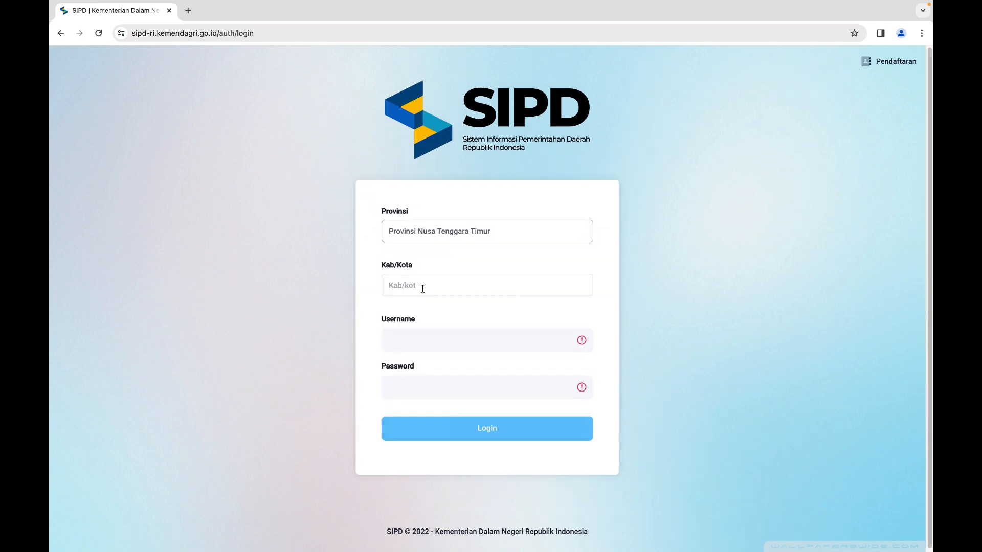
click(423, 287)
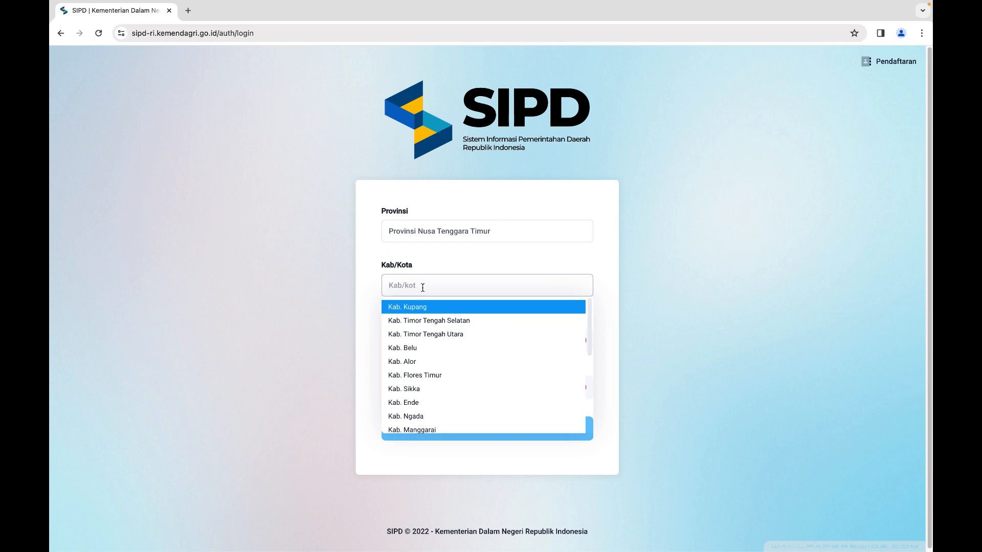
text(nage)
key(Return)
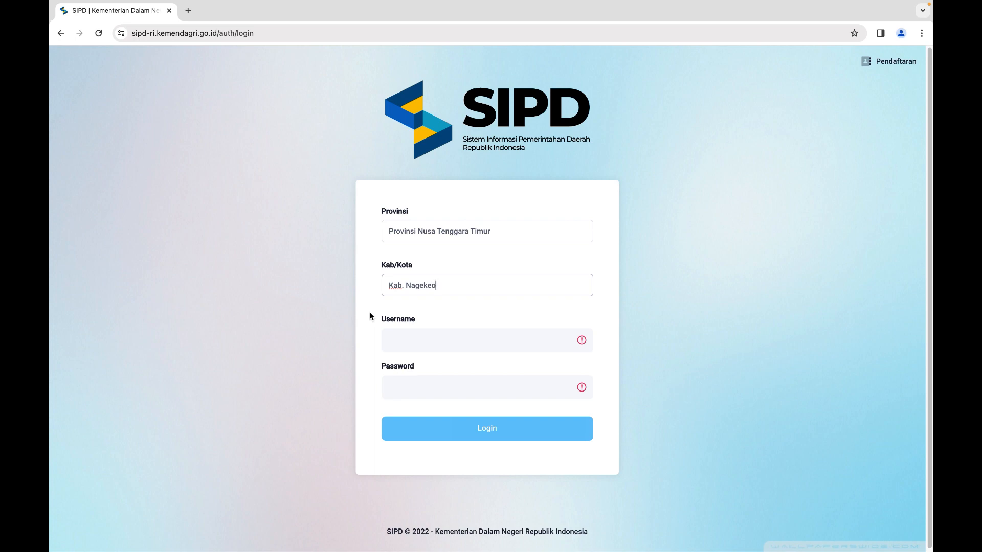
- Enter the account's username and password, then complete the login by filling in the captcha code
click(392, 338)
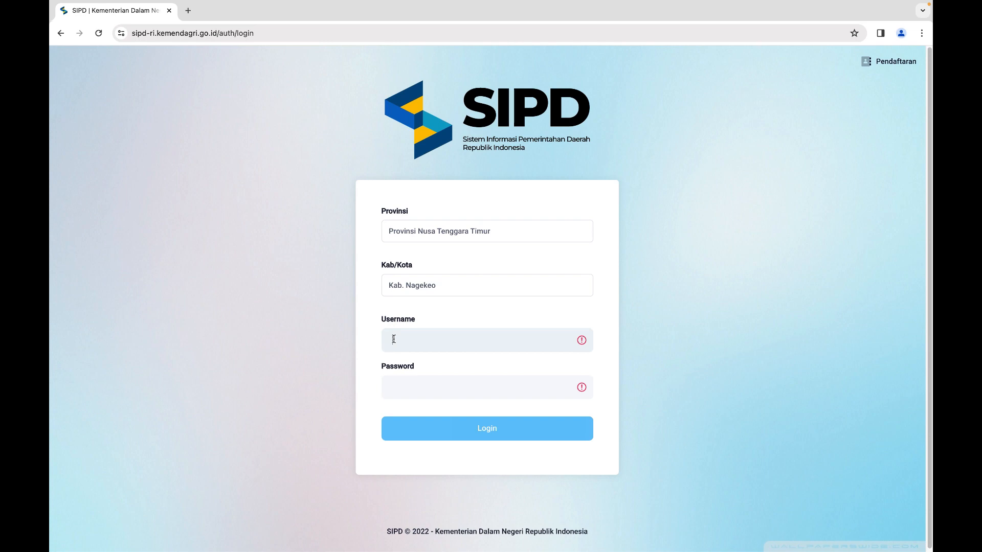
click(401, 394)
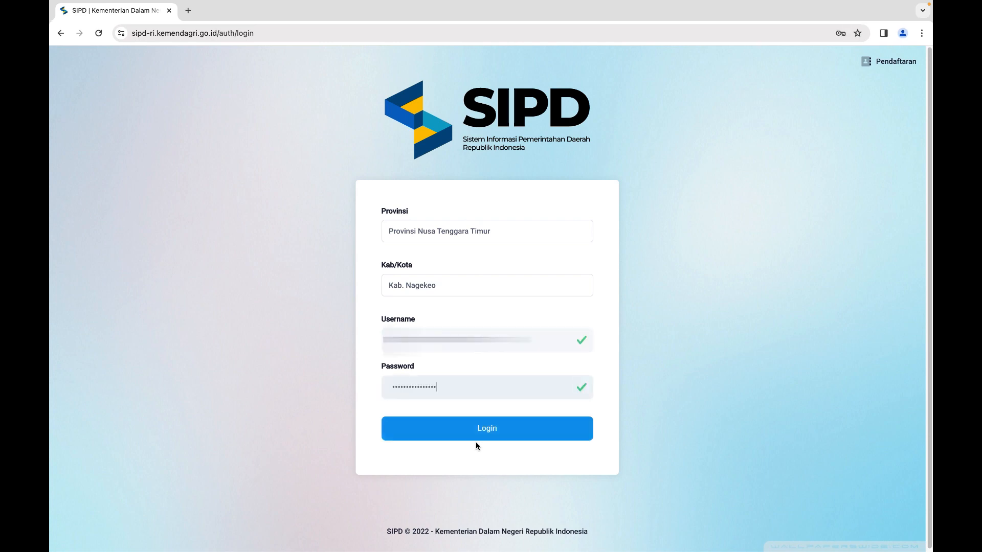
click(488, 433)
click(456, 162)
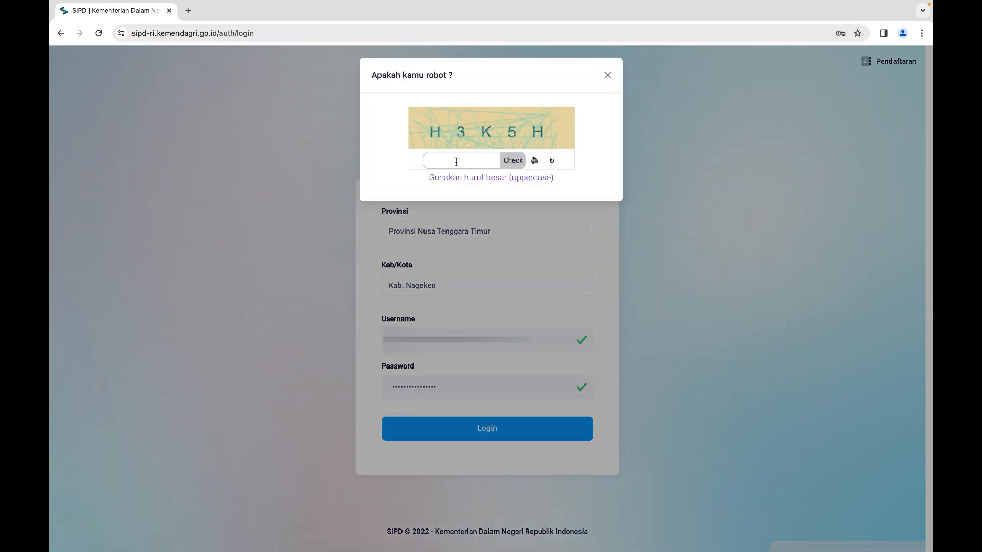
text(H3K5H)
click(513, 160)
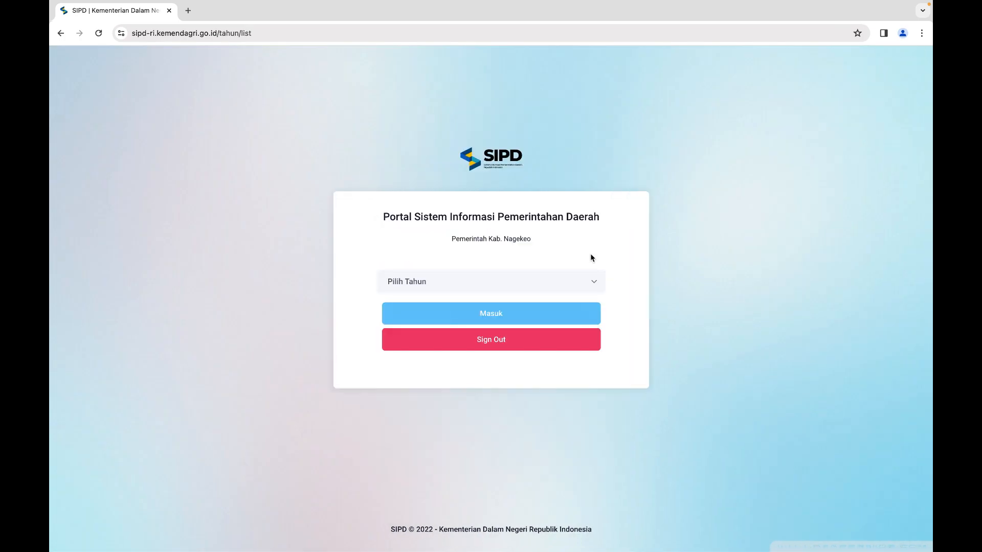
- Select 2025 as the year and enter the Kab. Nagekeo portal
click(542, 285)
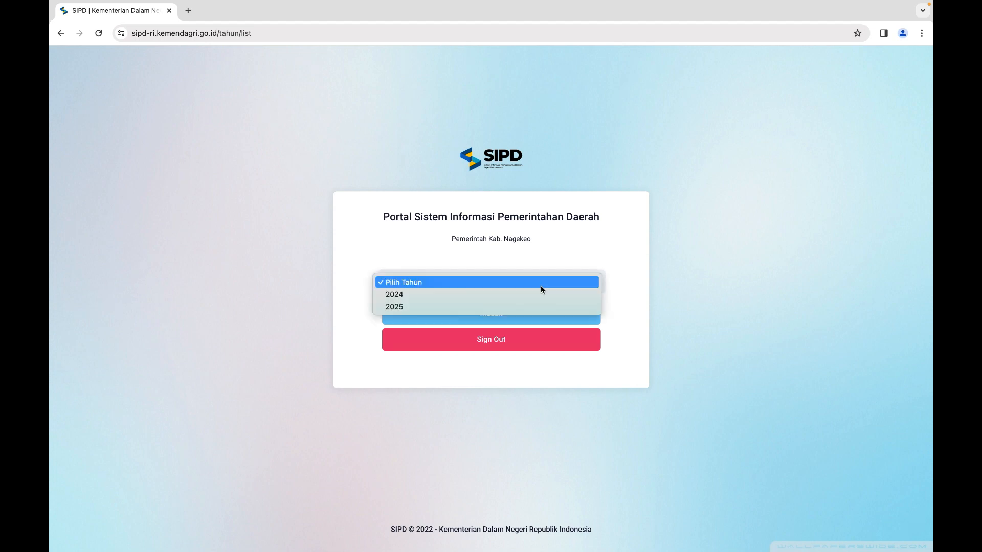
click(506, 306)
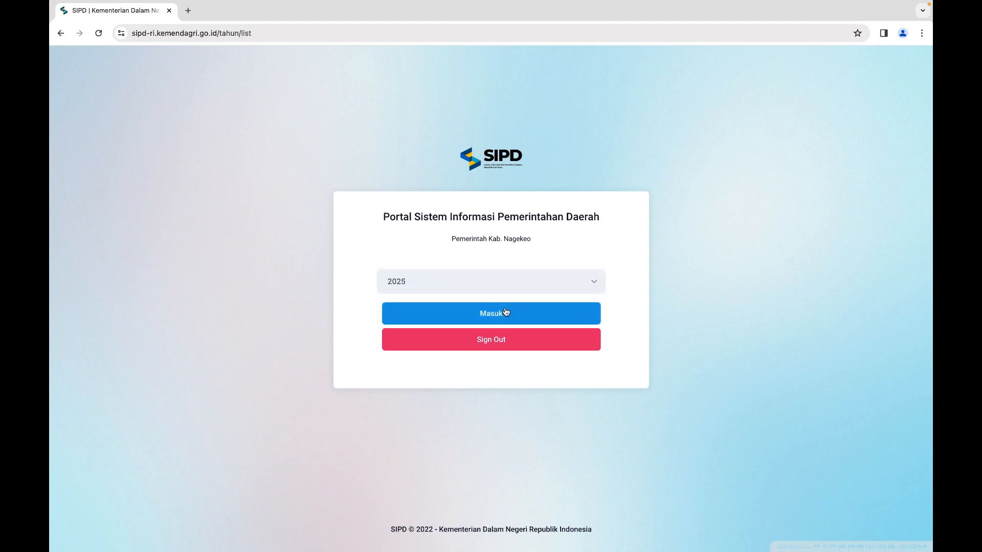
click(505, 313)
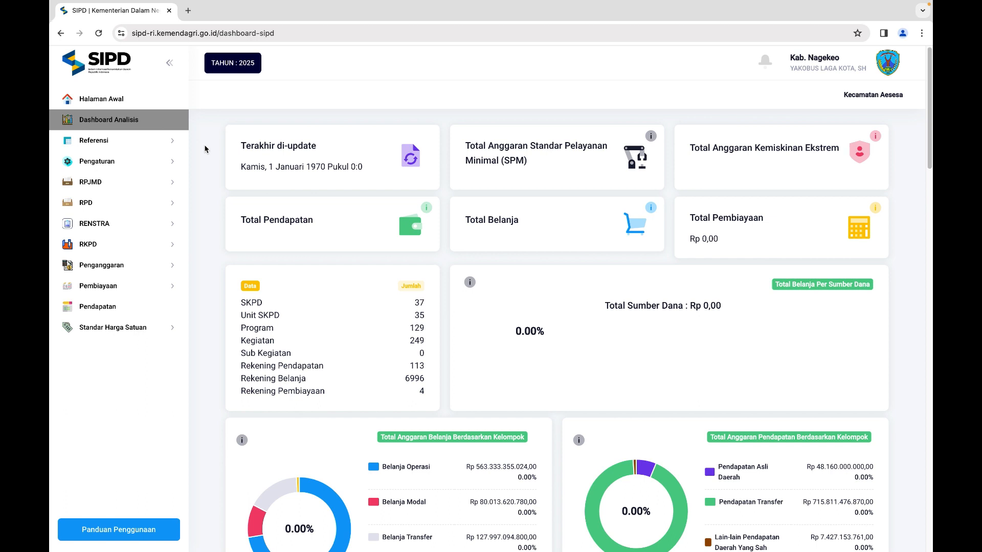
- Open the SKPD user settings and save the first listed user with Input Anggaran and Verifikator Usulan Aspirasi access enabled
click(128, 162)
click(128, 183)
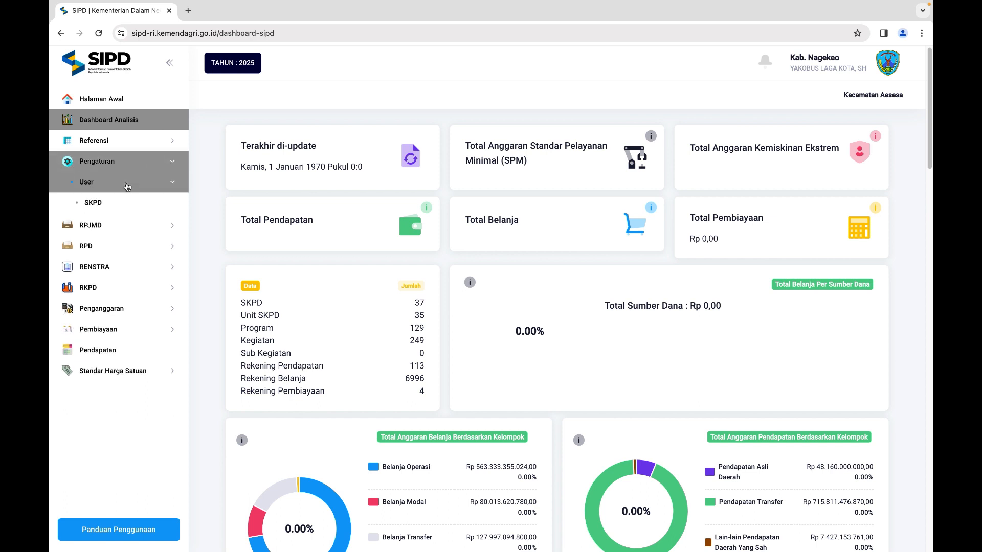
click(93, 202)
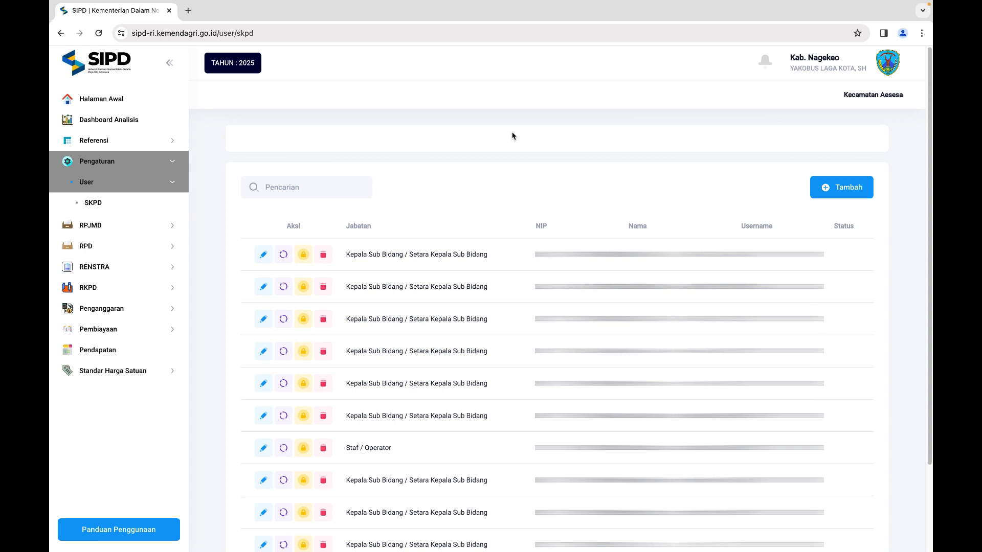
click(262, 260)
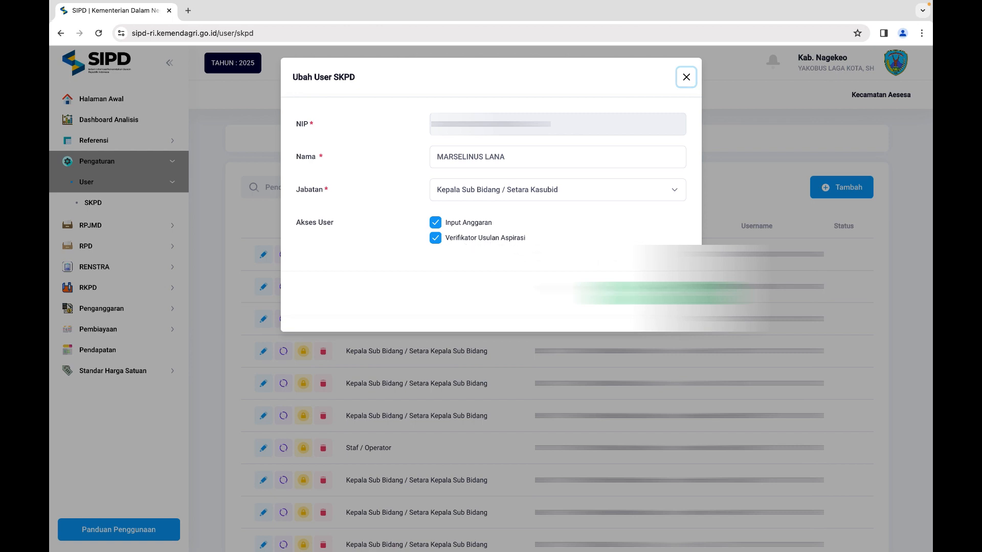
click(660, 292)
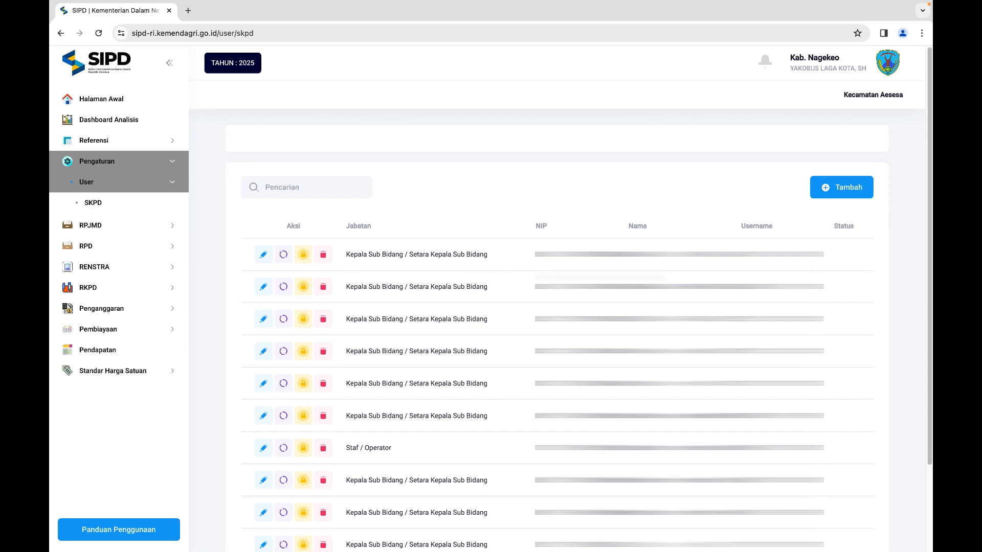
- Sign out, then choose Provinsi Nusa Tenggara Timur and Kab. Nagekeo on the login form
click(887, 71)
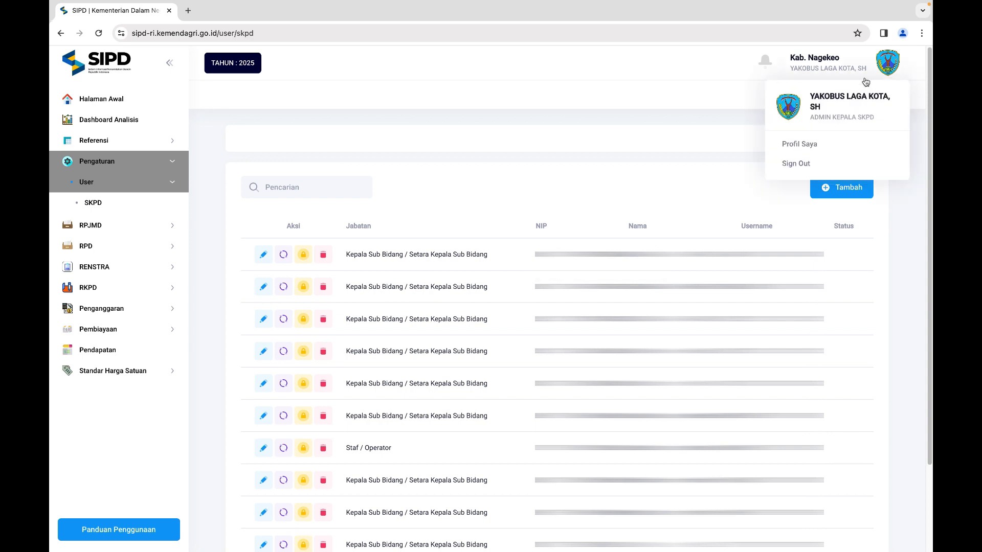
click(802, 164)
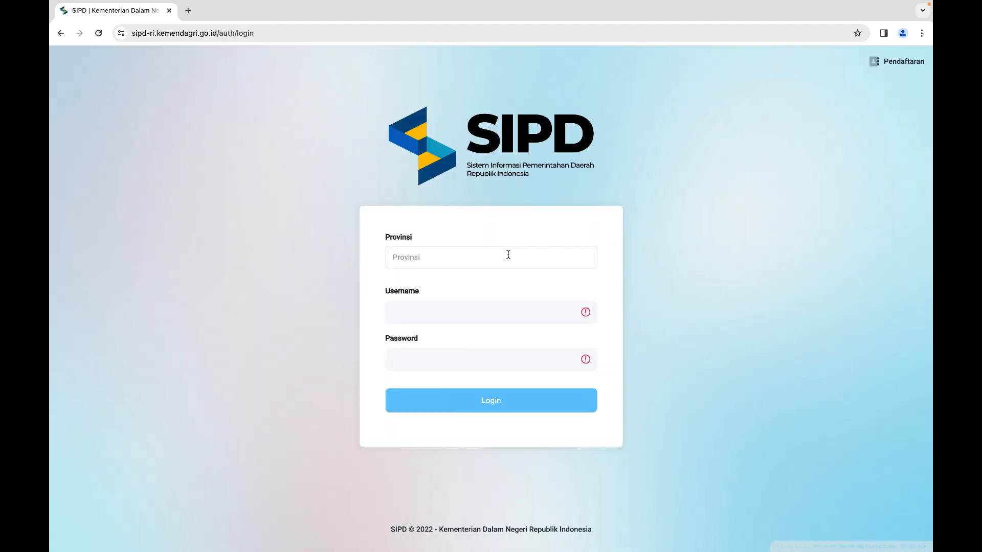
click(509, 254)
scroll(478, 309, down, 5)
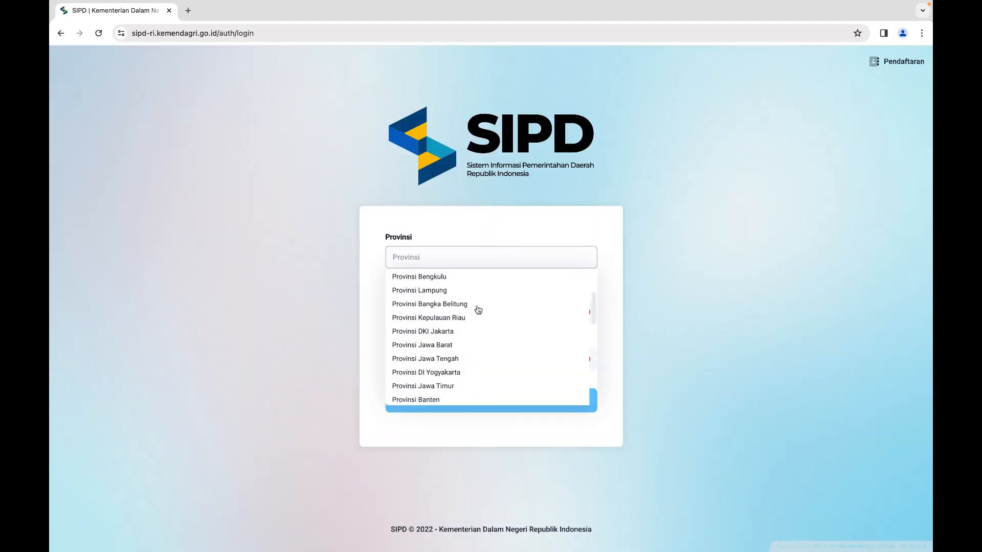
click(477, 357)
click(441, 289)
text(NAGE)
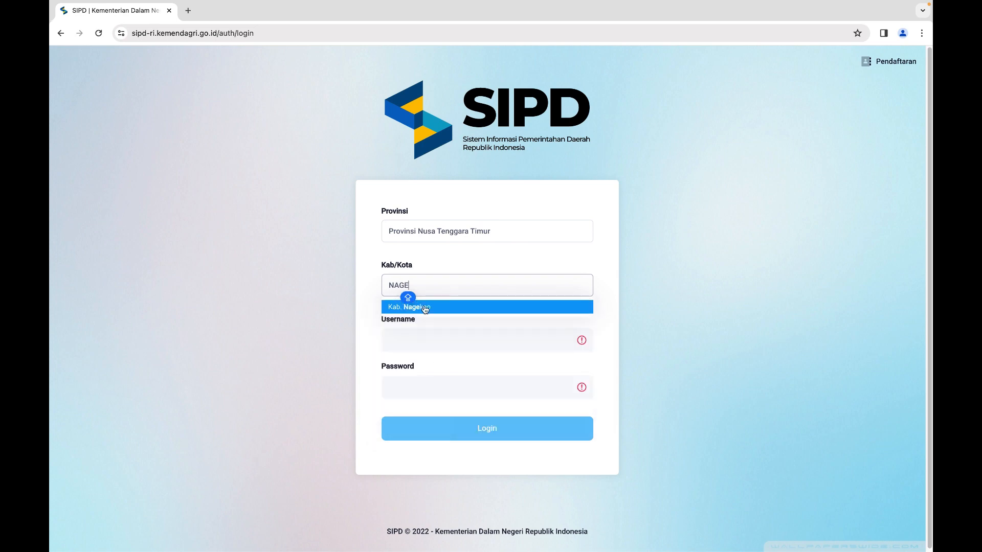
click(425, 307)
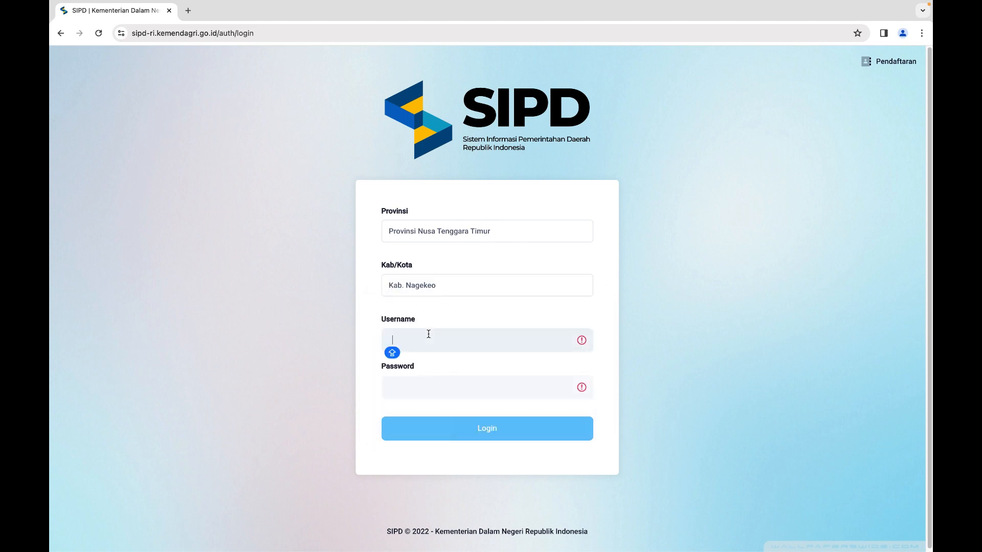
- Log in with the verifier account by entering its username, password and the captcha code
scroll(429, 334, down, 1)
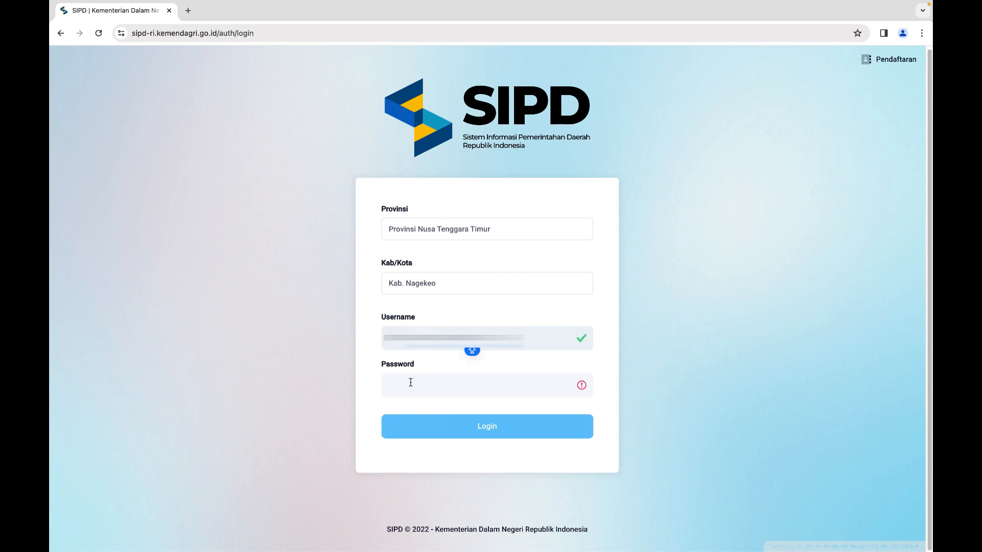
click(407, 391)
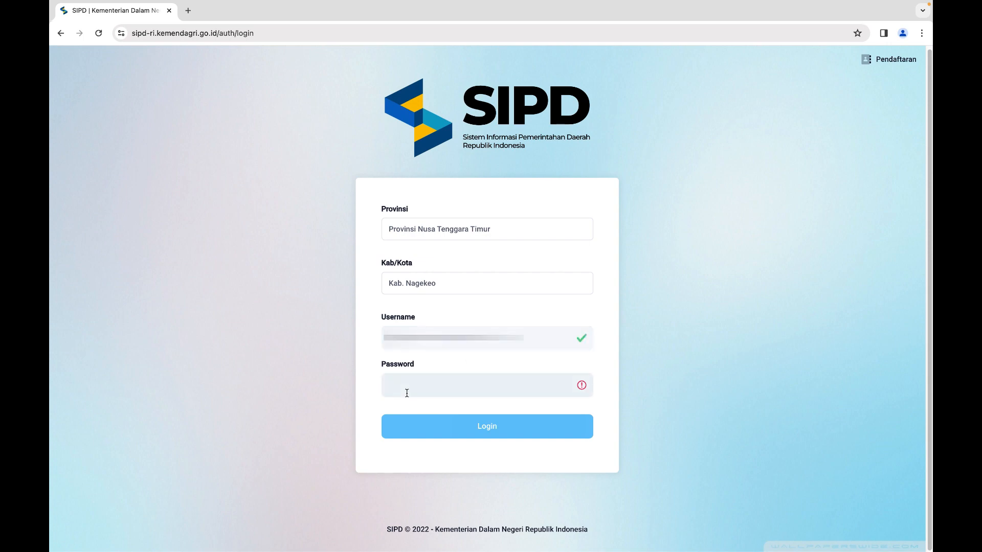
text(••••••••••••••••)
click(437, 423)
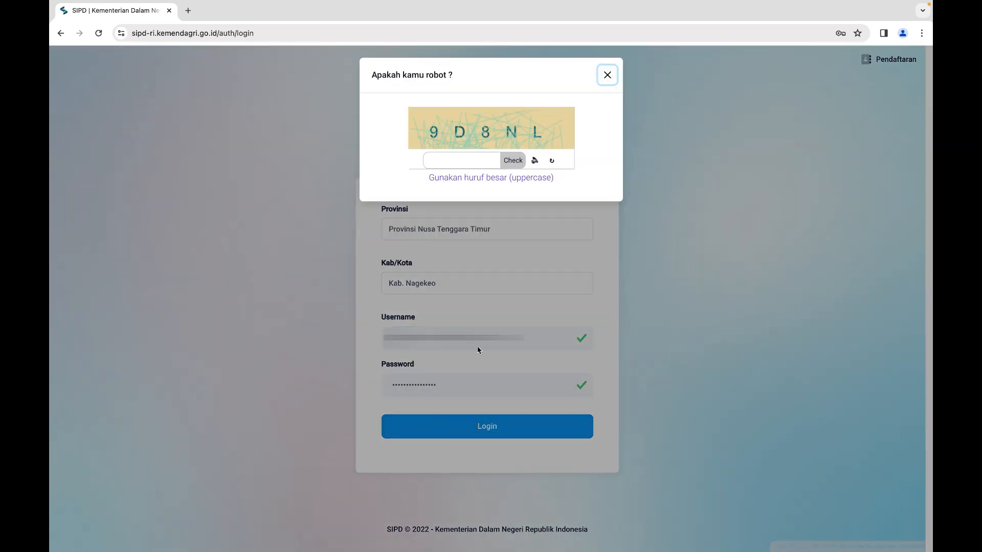
click(441, 154)
text(9D8NL)
key(Return)
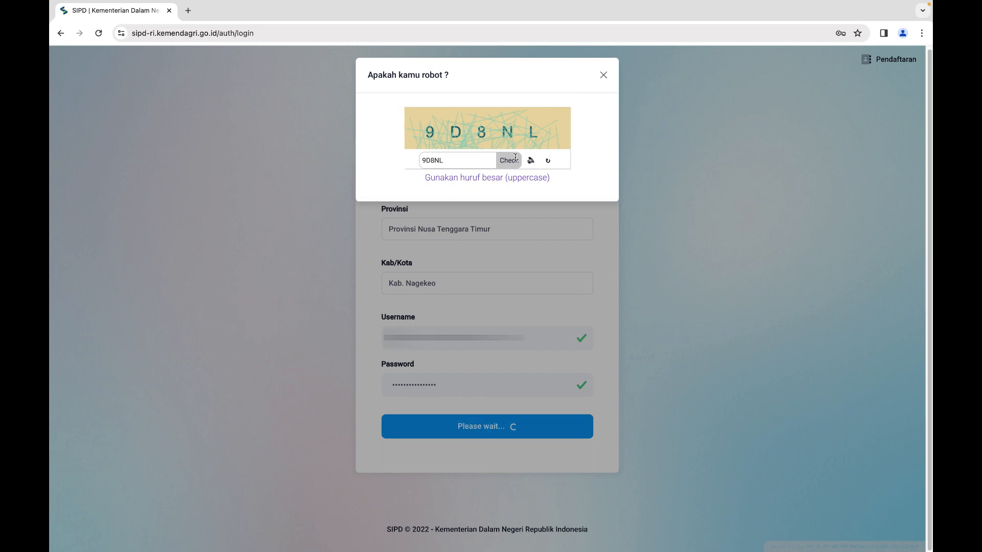
- Enter the portal with the verifier account for the year 2025
click(456, 283)
click(400, 307)
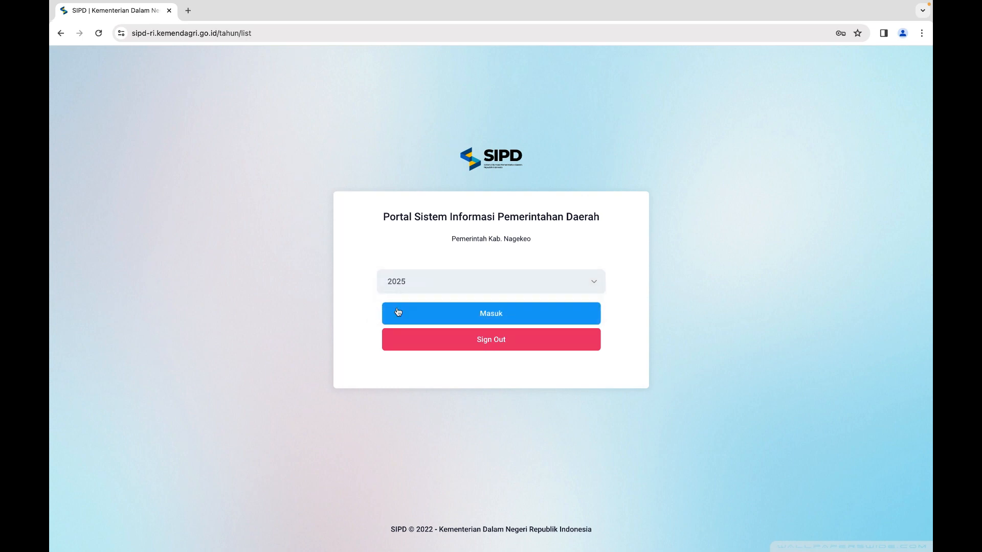
click(471, 318)
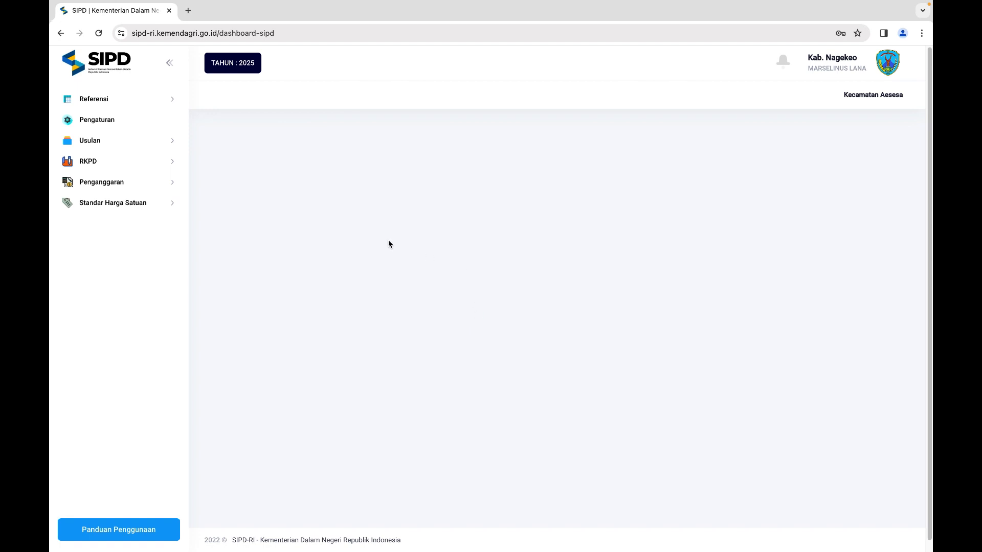
- Open the Usulan Aspirasi page and review the submitted proposals in the Monitor list
click(167, 141)
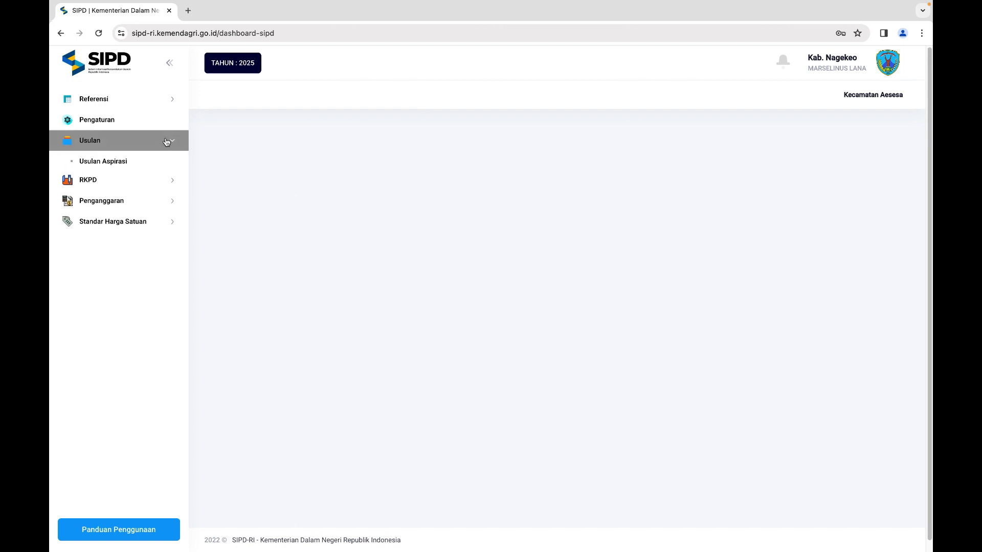
click(143, 165)
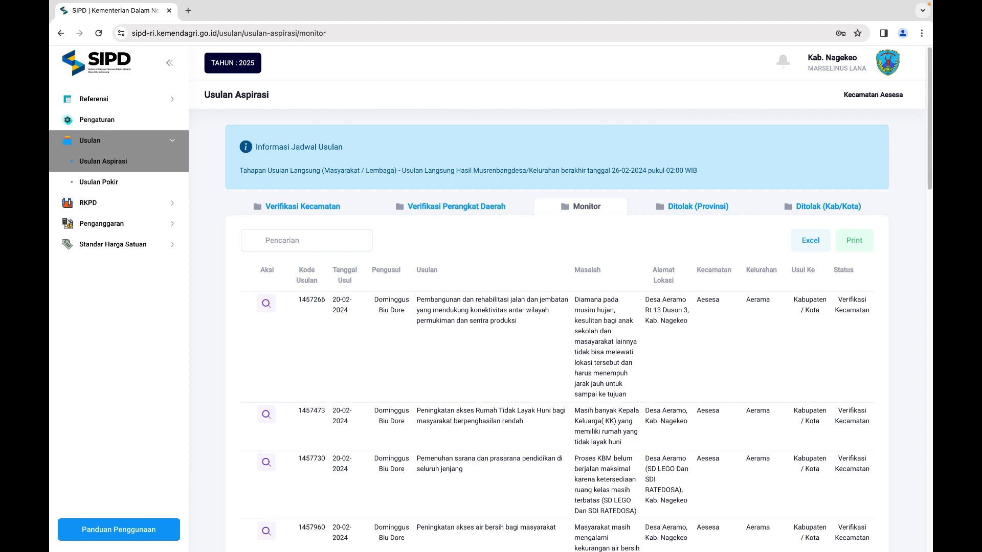
drag(930, 98, 930, 106)
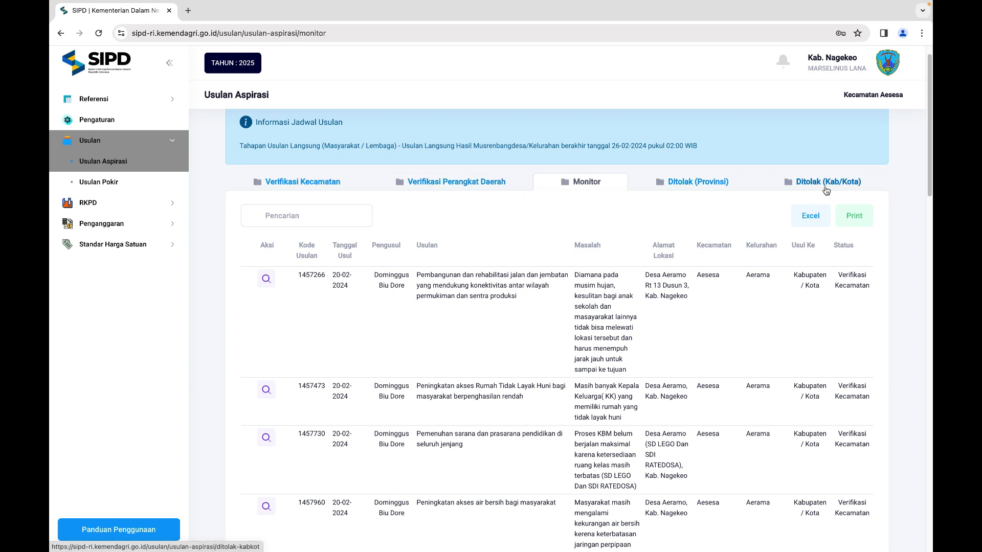
scroll(662, 329, down, 1)
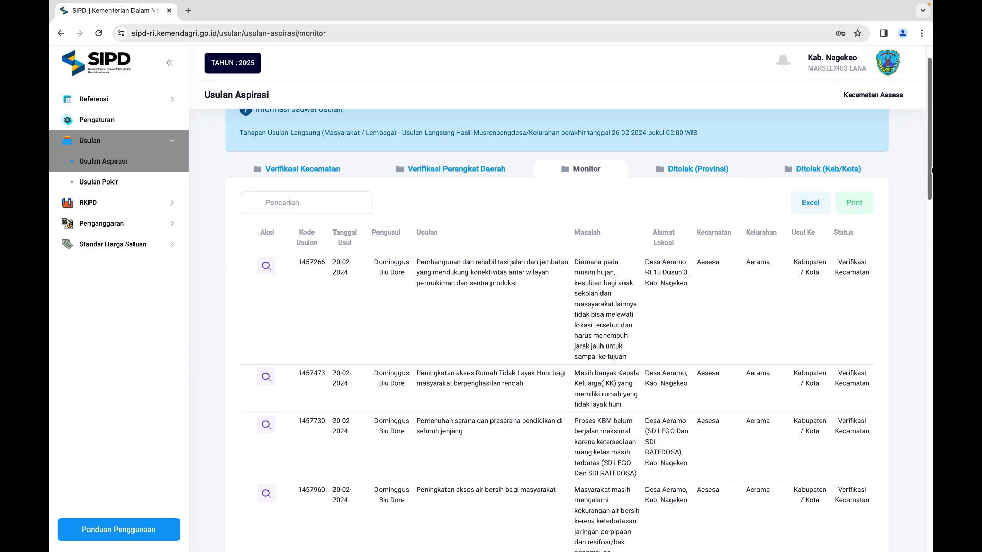
drag(931, 170, 931, 171)
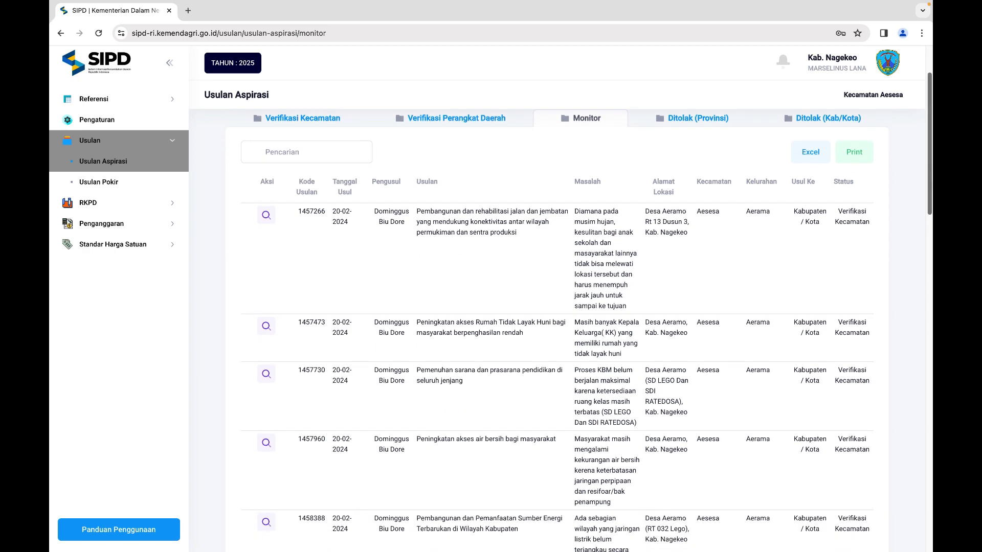
scroll(411, 322, up, 1)
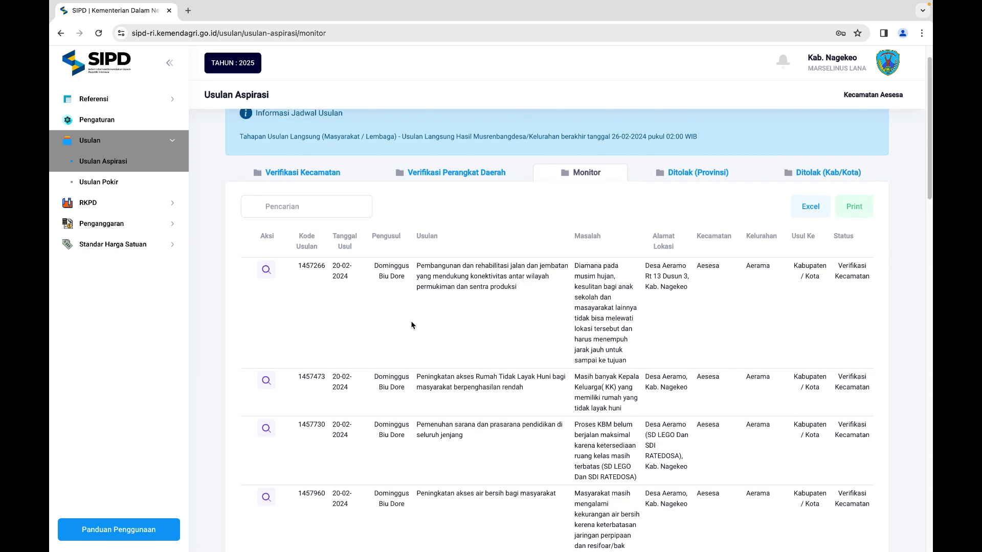
scroll(410, 321, up, 1)
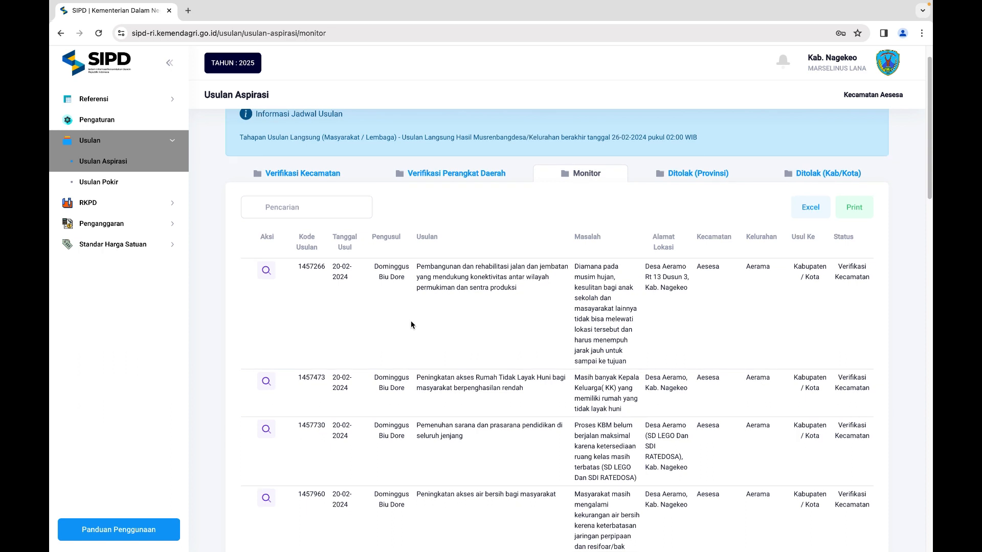
scroll(410, 322, up, 1)
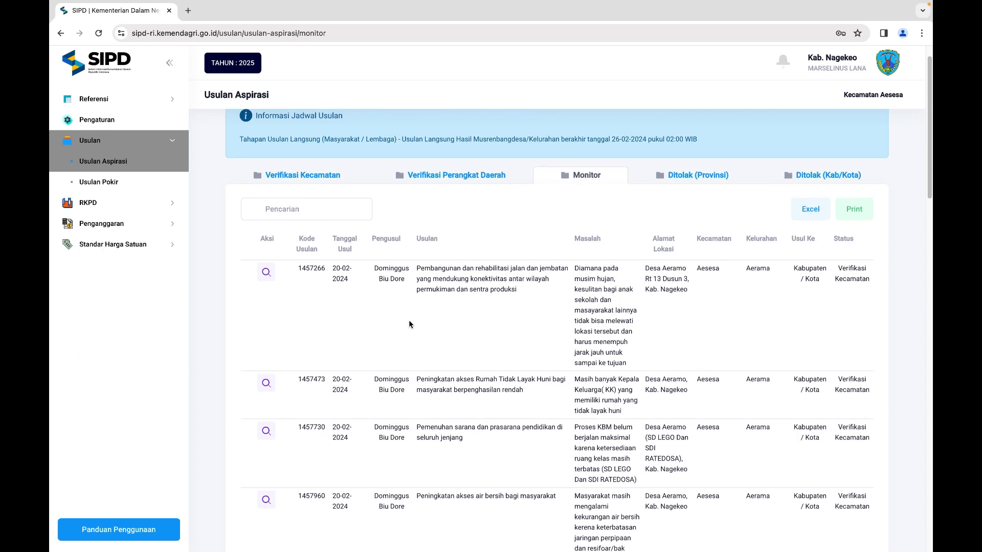
- Show the Verifikasi Kecamatan list and review the details of the "Peningkatan akses Rumah Tidak Layak Huni" proposal
click(315, 177)
scroll(379, 399, down, 1)
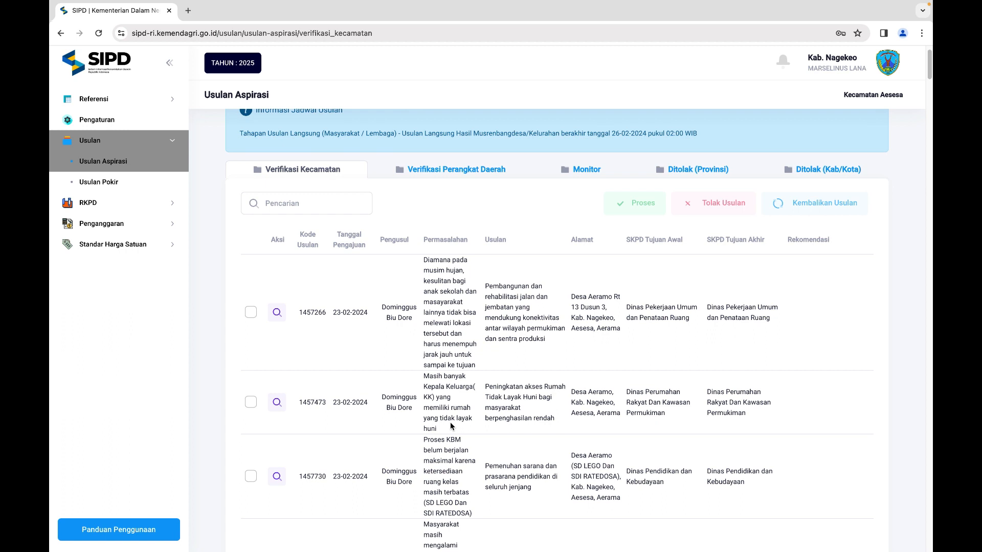
click(277, 403)
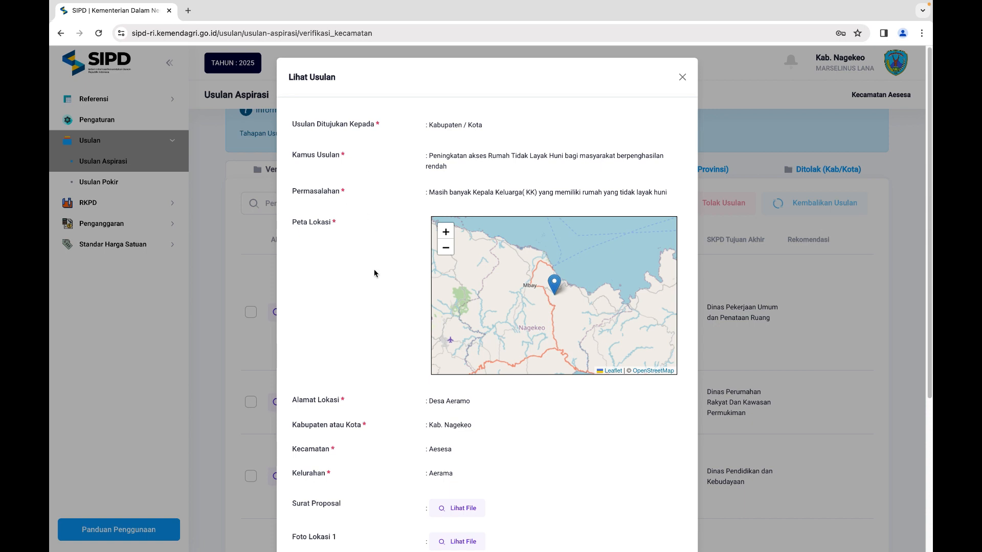
scroll(374, 272, down, 3)
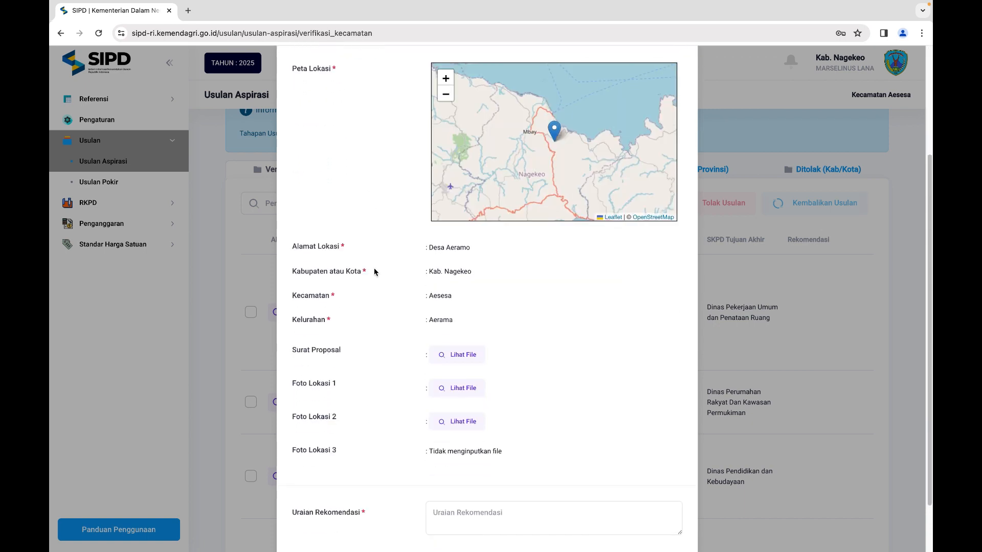
scroll(373, 272, down, 1)
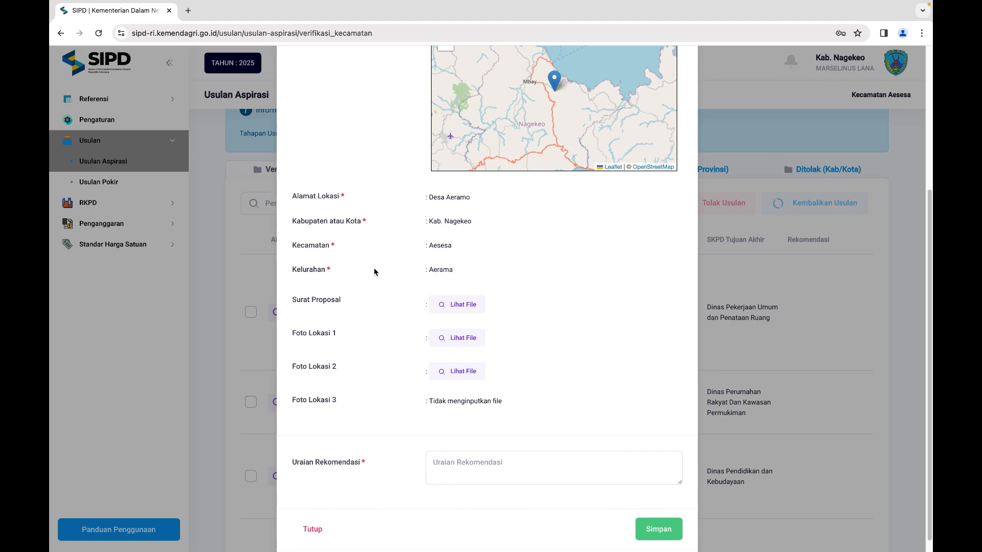
scroll(374, 272, down, 1)
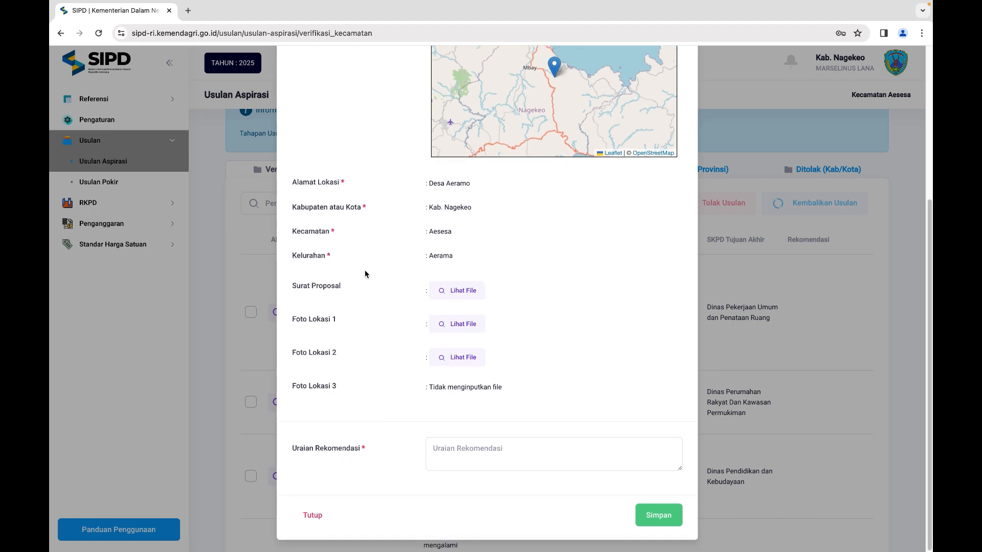
- View the attached Surat Proposal, Foto Lokasi 1 and Foto Lokasi 2 files, closing each one after viewing
click(460, 291)
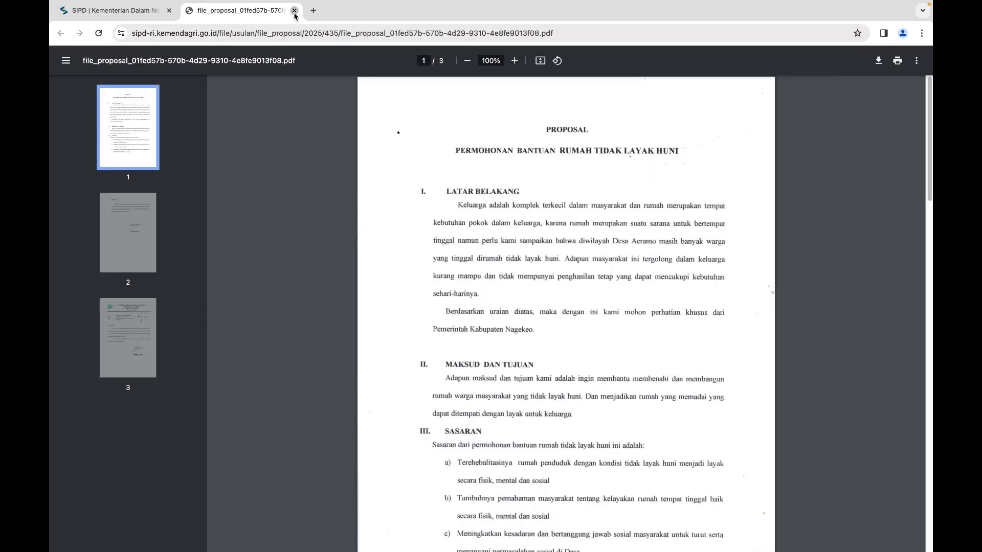
click(294, 11)
click(452, 329)
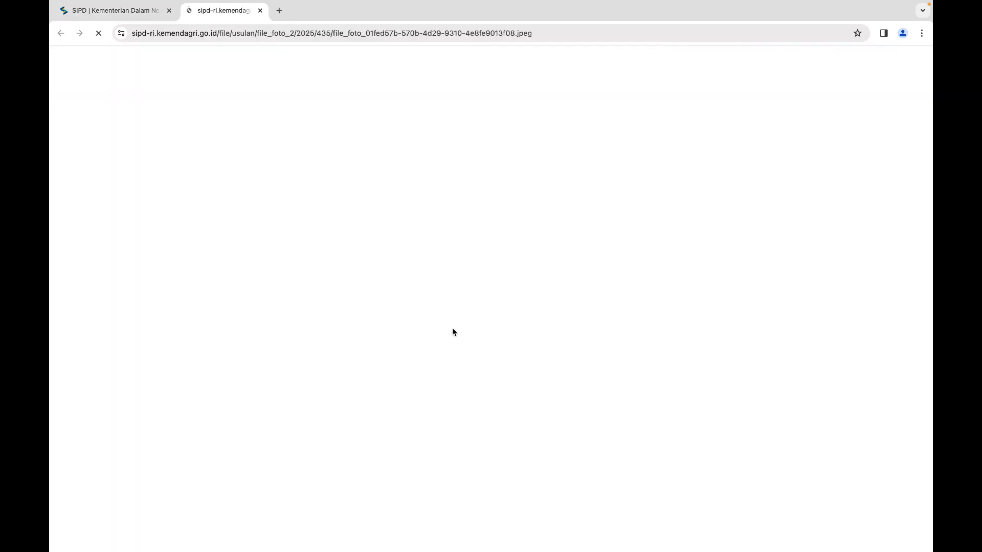
click(260, 10)
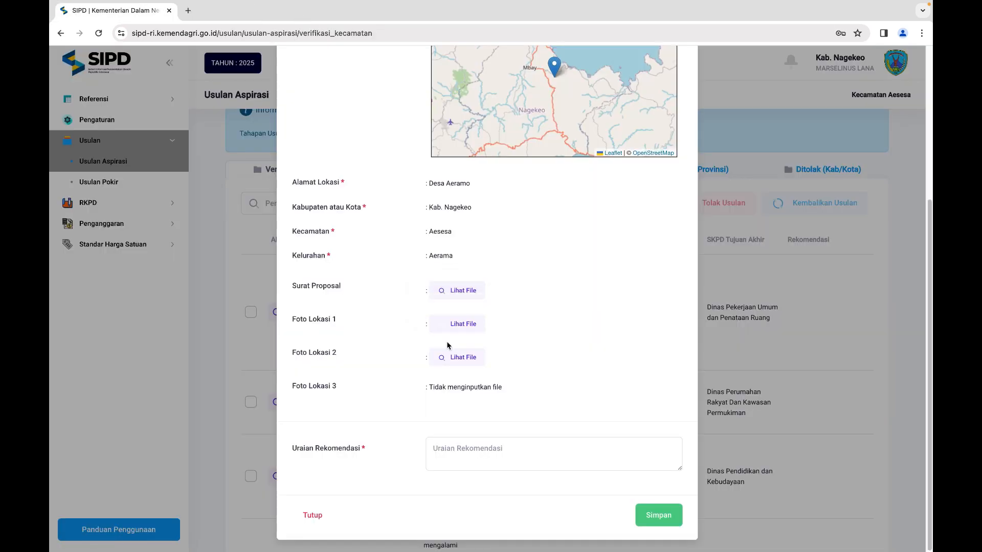
click(455, 356)
click(295, 11)
- Enter "Usulan diterima dan diteruskan ke OPD Teknis" as the Uraian Rekomendasi, save it and dismiss the notification
click(468, 447)
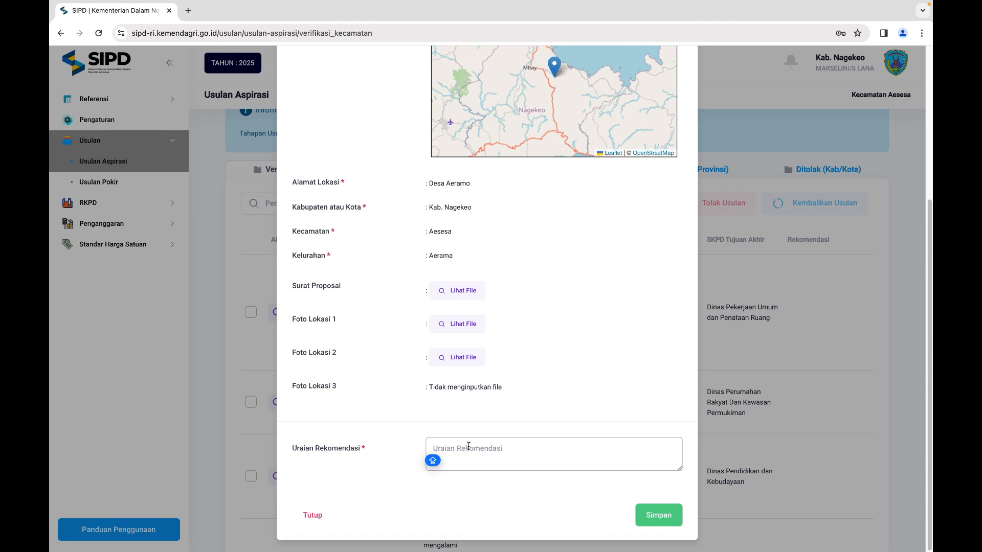
text(Usulan diterima dan diteruskan ke OPD Teknis)
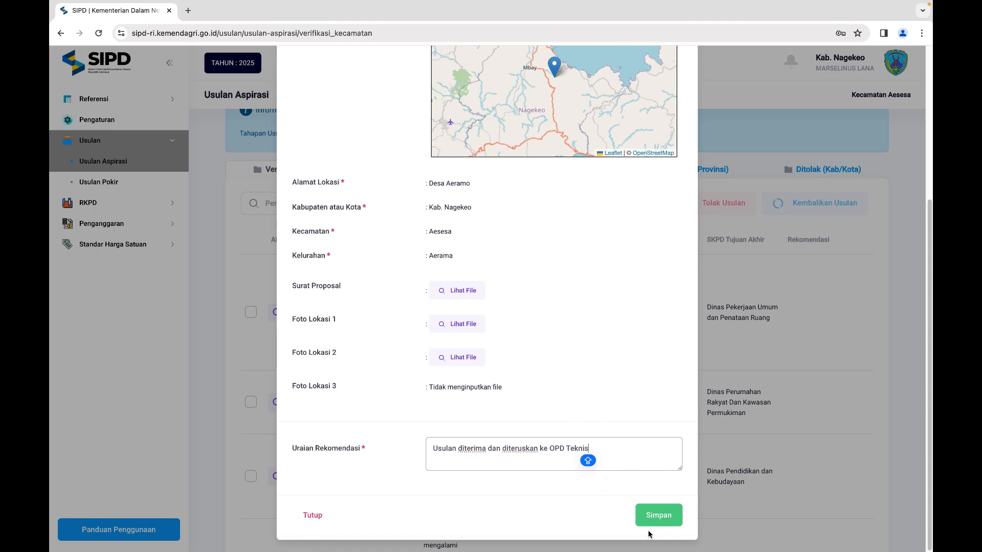
click(655, 518)
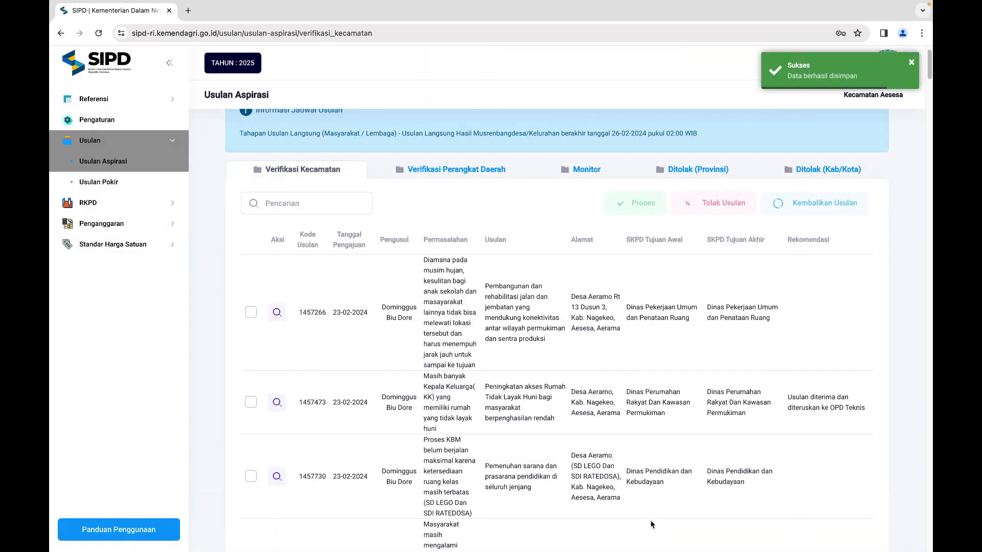
click(912, 64)
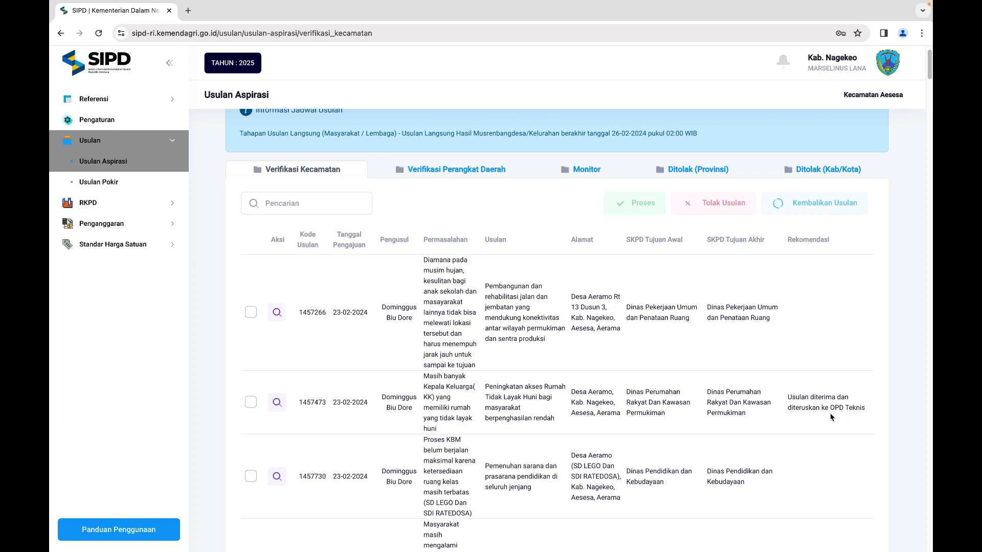
- Select the Rumah Tidak Layak Huni proposal and preview its Proses verification confirmation, closing it without verifying
click(251, 403)
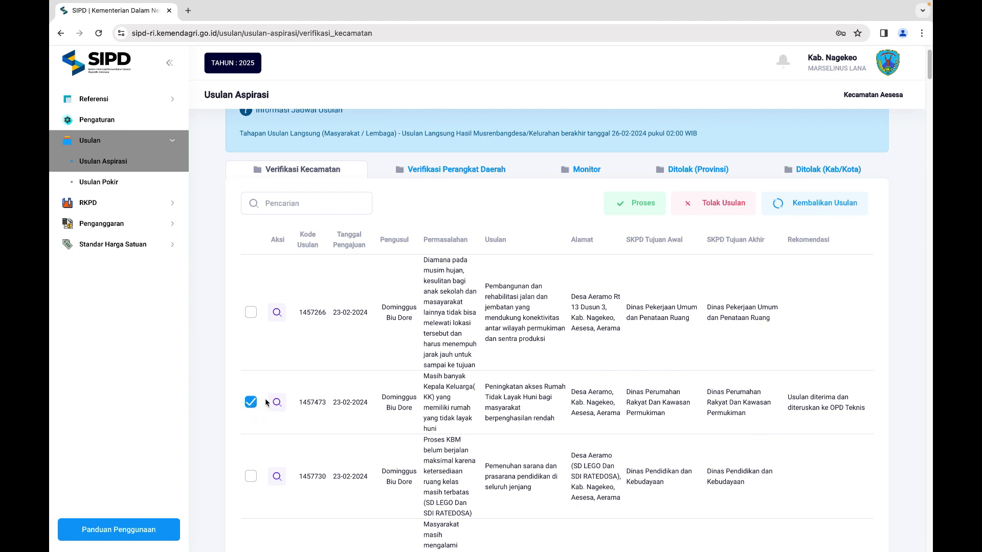
click(630, 213)
click(627, 207)
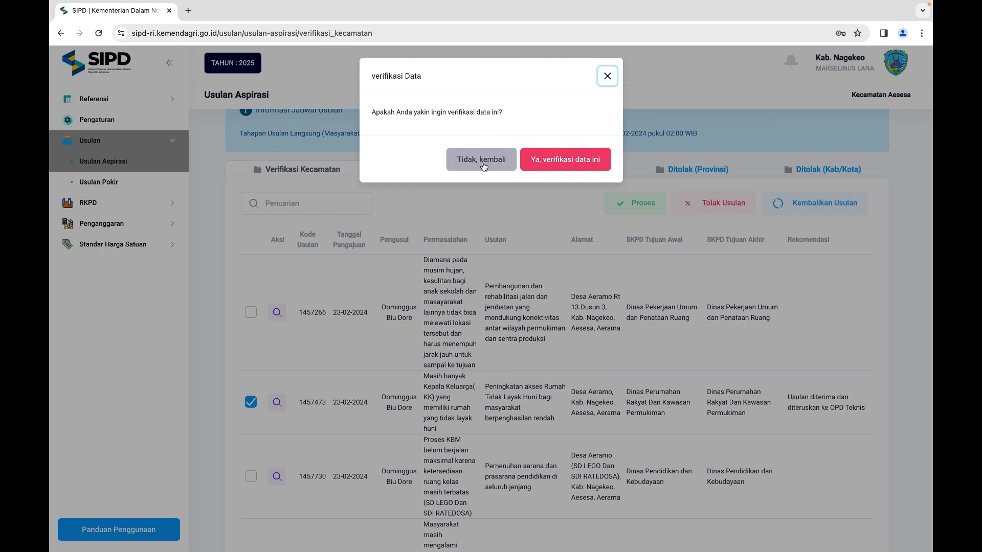
click(598, 79)
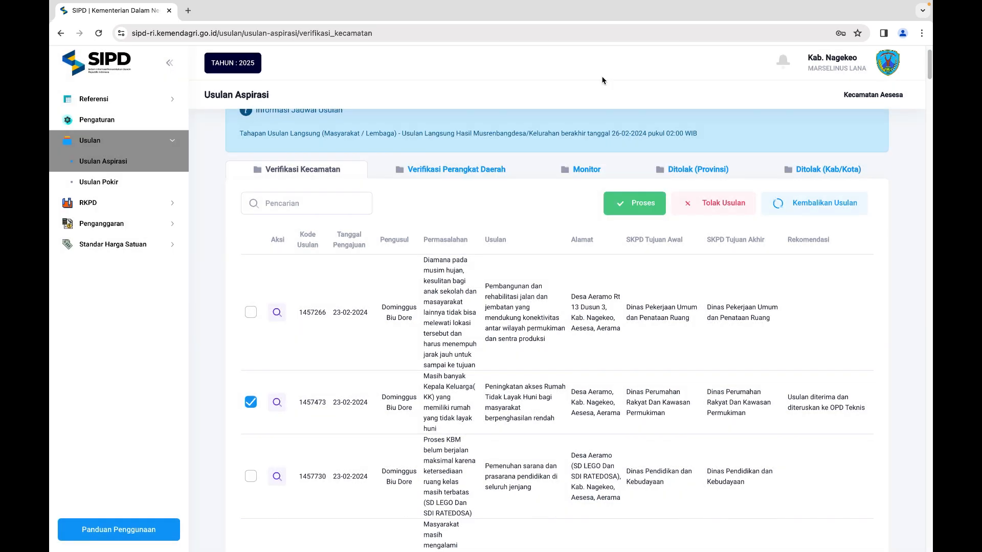
click(629, 200)
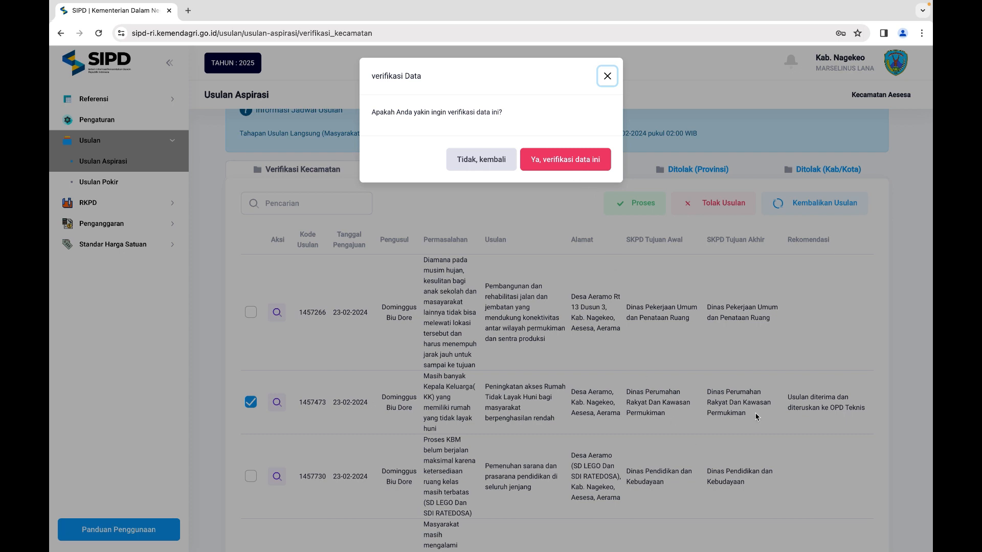
click(608, 76)
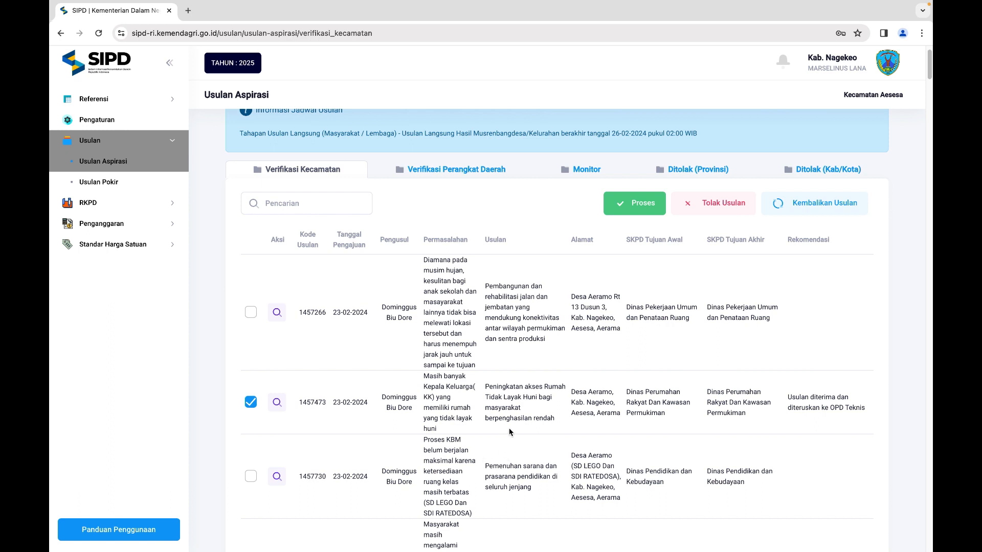
- Try out Kembalikan Usulan on the selected proposal up to the return reason form, and close it without saving
click(251, 403)
click(253, 405)
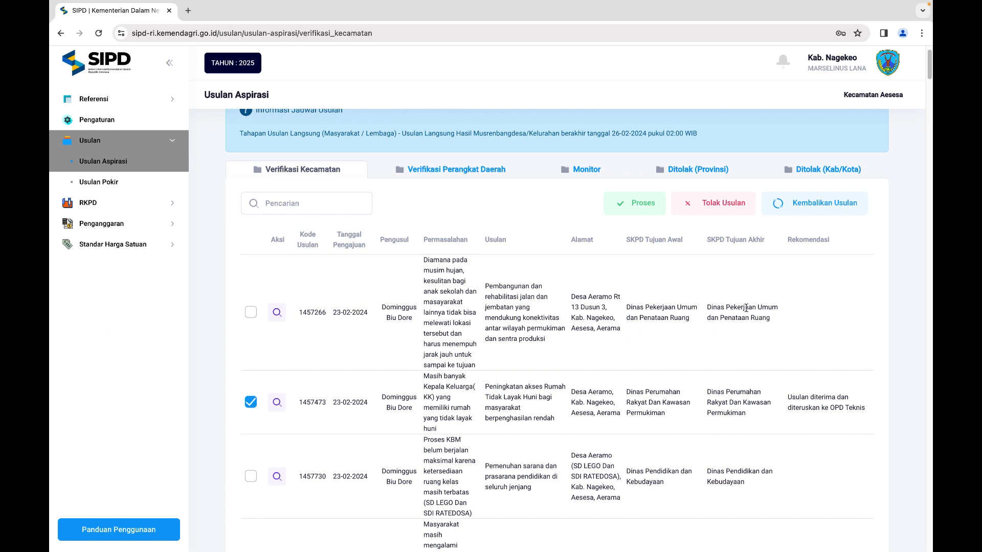
click(813, 210)
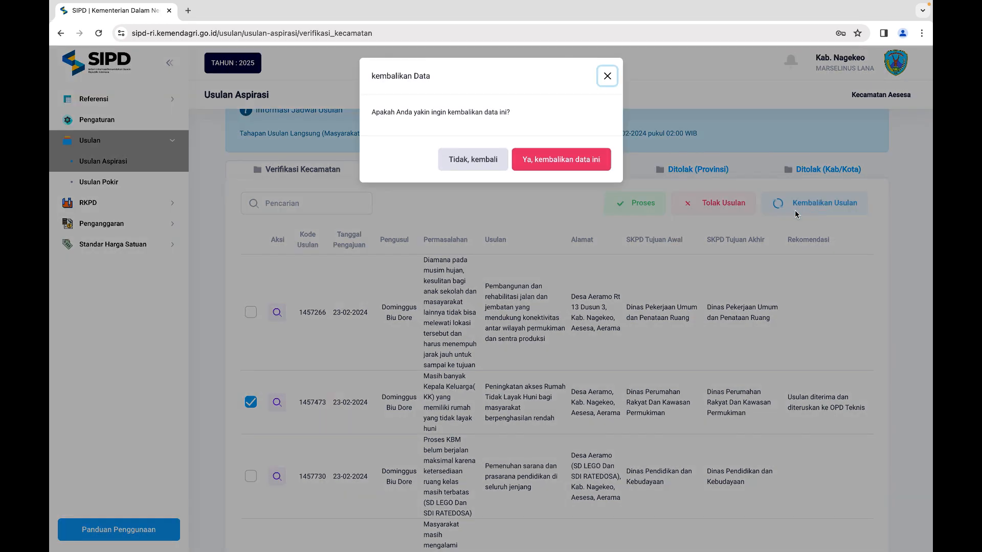
click(564, 166)
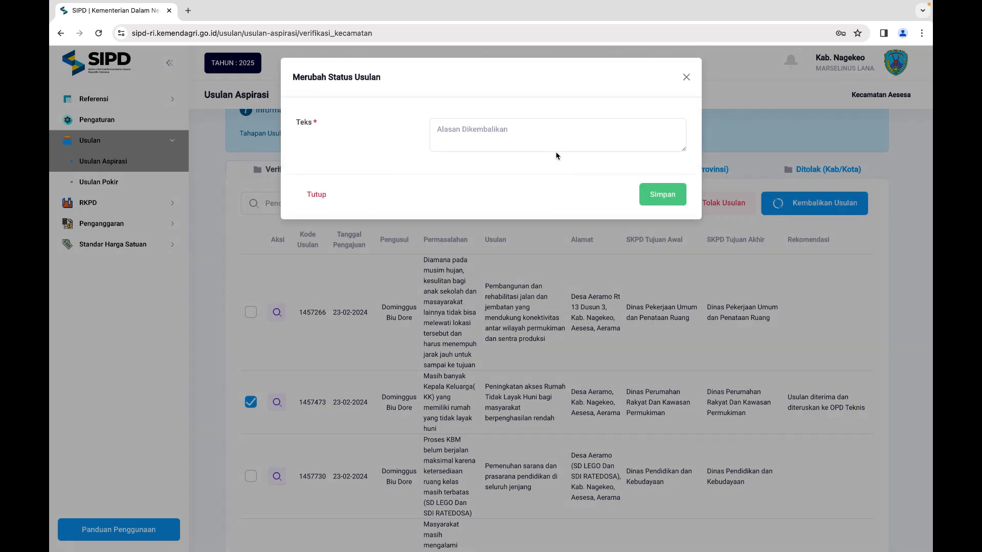
key(Caps_Lock)
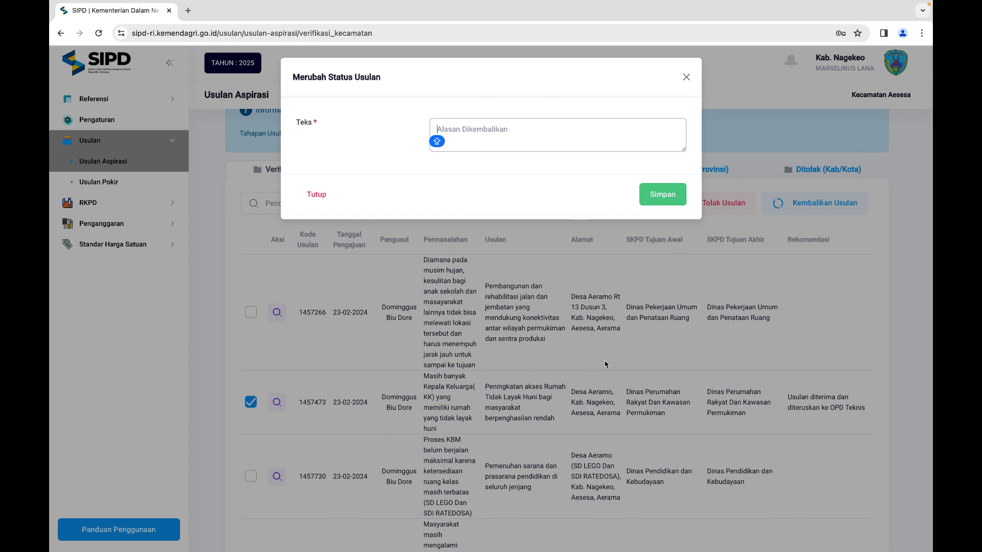
click(686, 77)
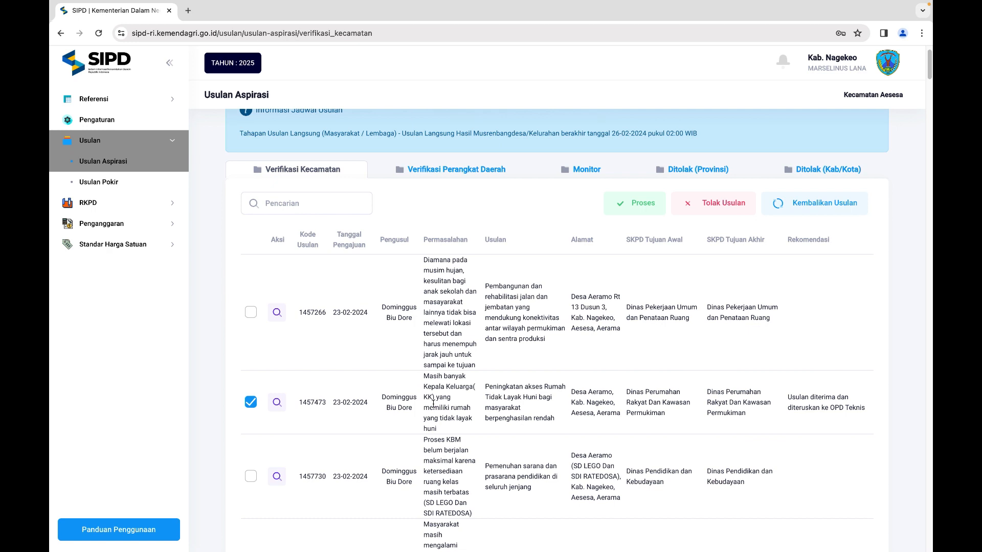
- Try out Tolak Usulan on the selected proposal up to the rejection reason form, and close it without saving
click(250, 406)
click(250, 405)
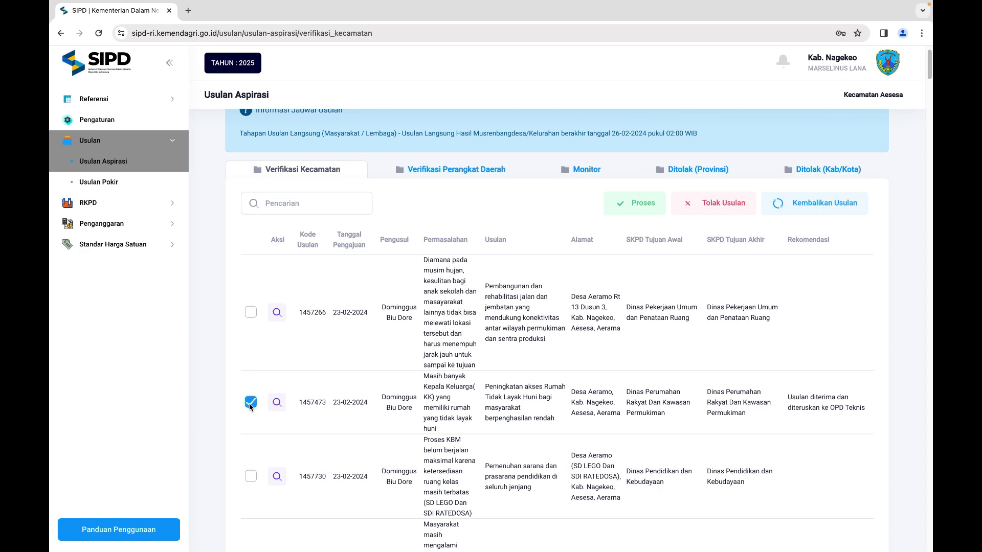
click(724, 207)
click(578, 161)
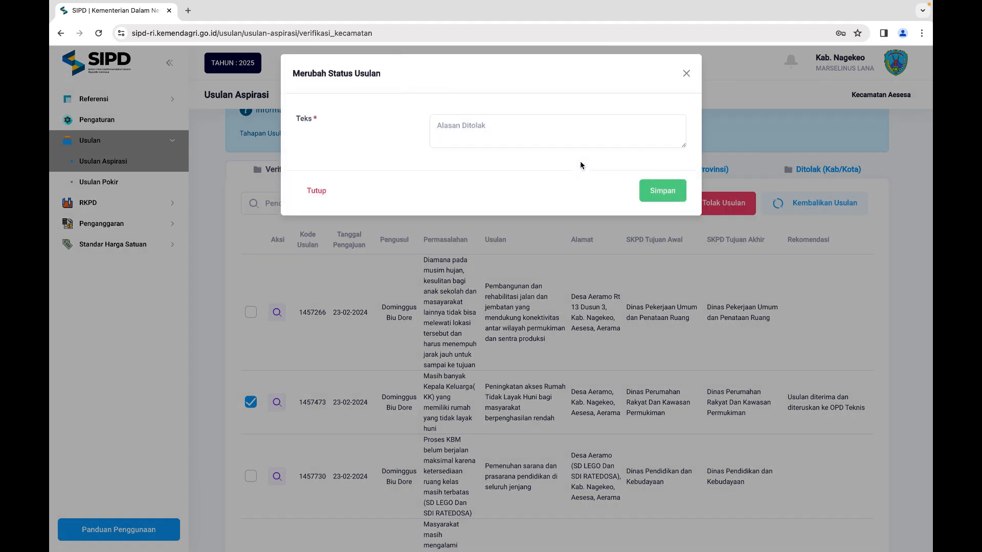
click(490, 137)
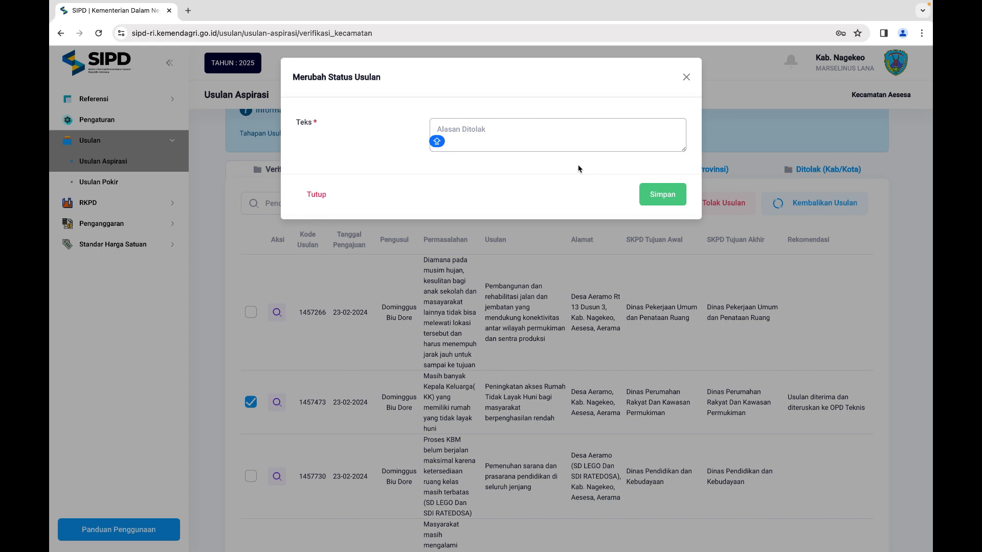
click(686, 76)
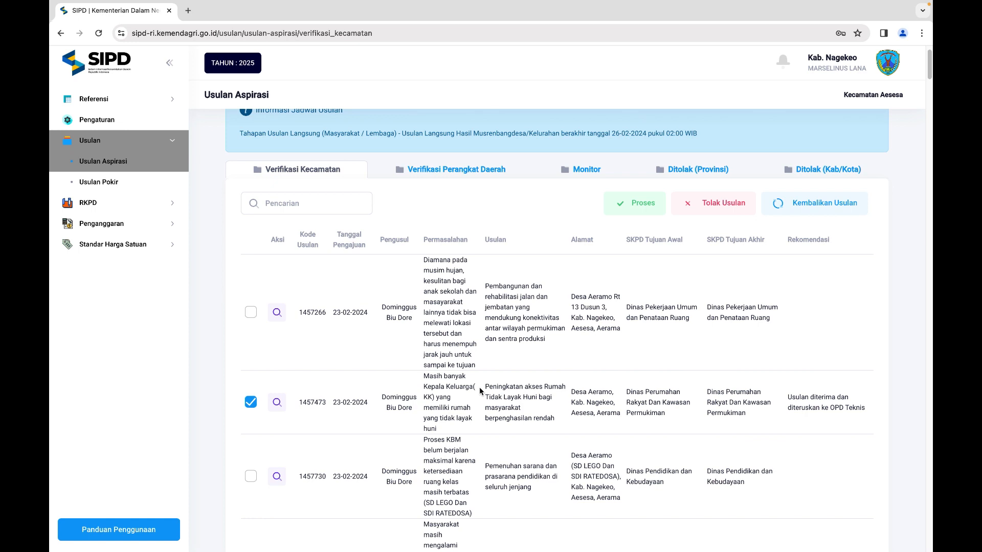
scroll(480, 390, down, 1)
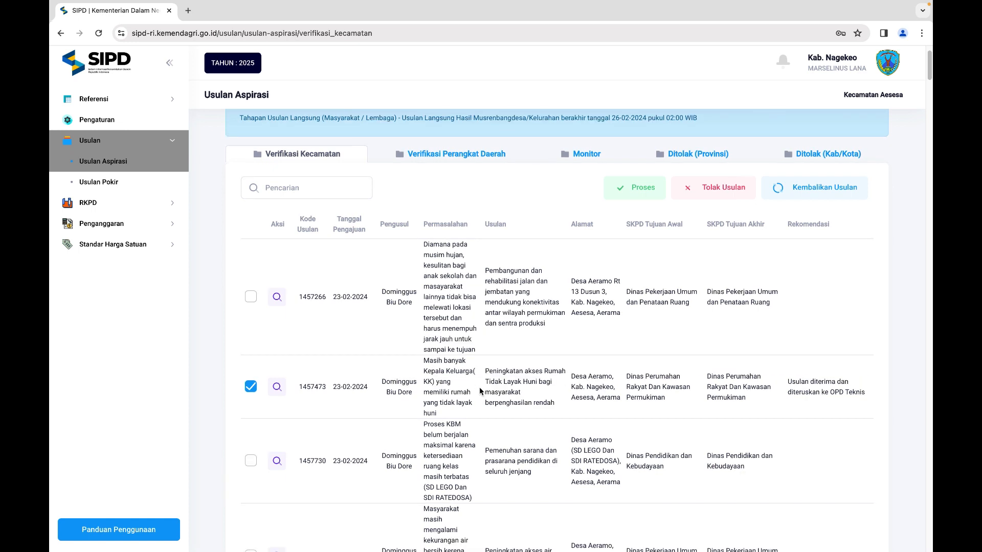